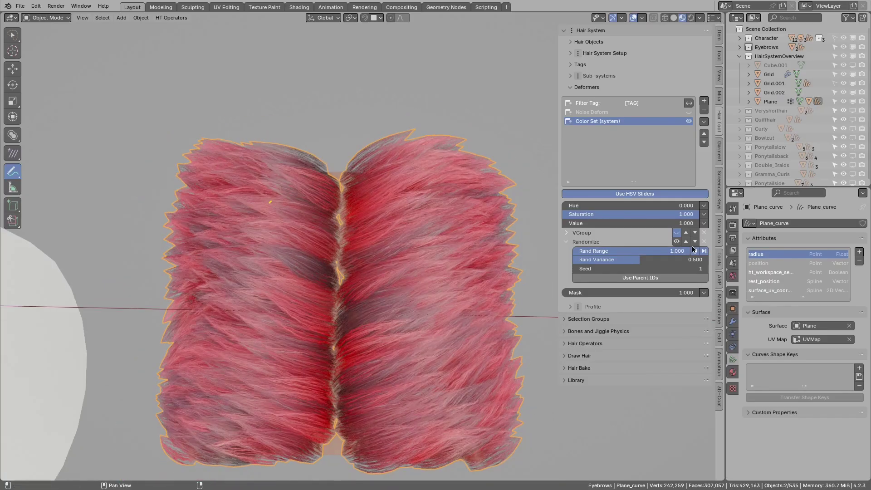
# - Widen the Rand Range of the hair's randomized colour variation in the Color Set deformer
pyautogui.moveTo(692, 250); pyautogui.dragTo(634, 268)
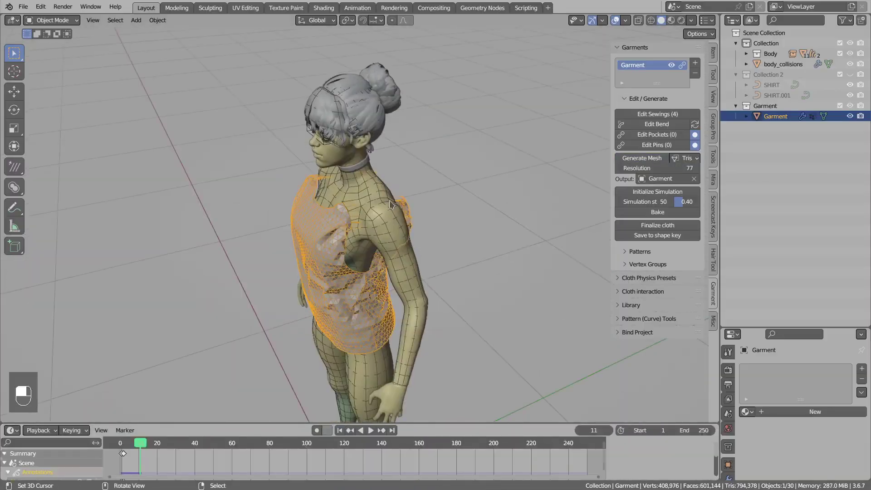
# - Move the sleeve pattern and run the garment's cloth simulation
pyautogui.press('g')
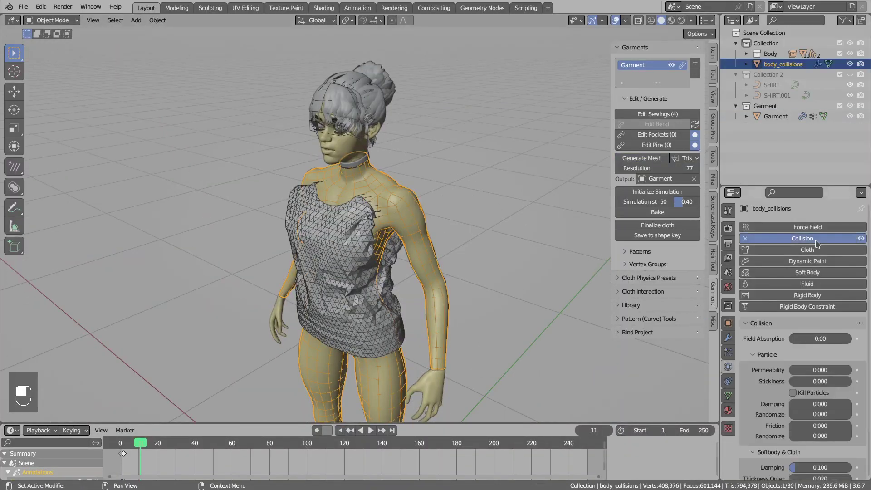
pyautogui.hotkey('shift', 'space')
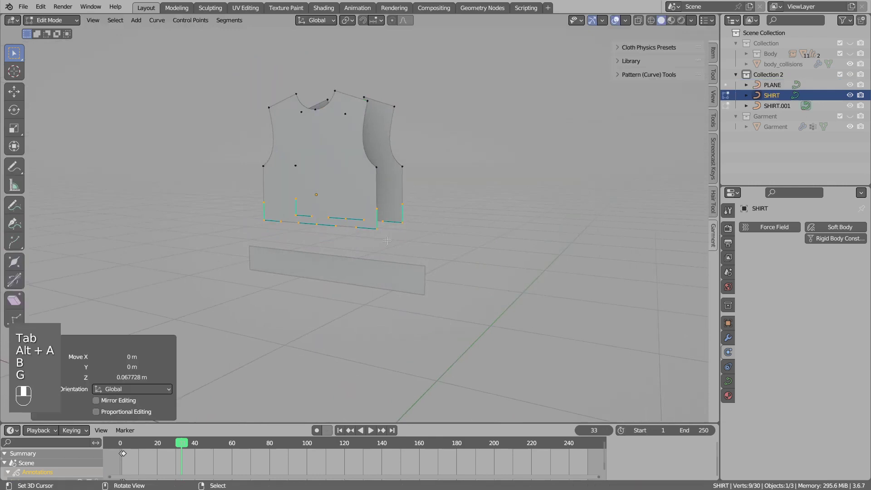
pyautogui.press('Tab')
pyautogui.press('Tab')
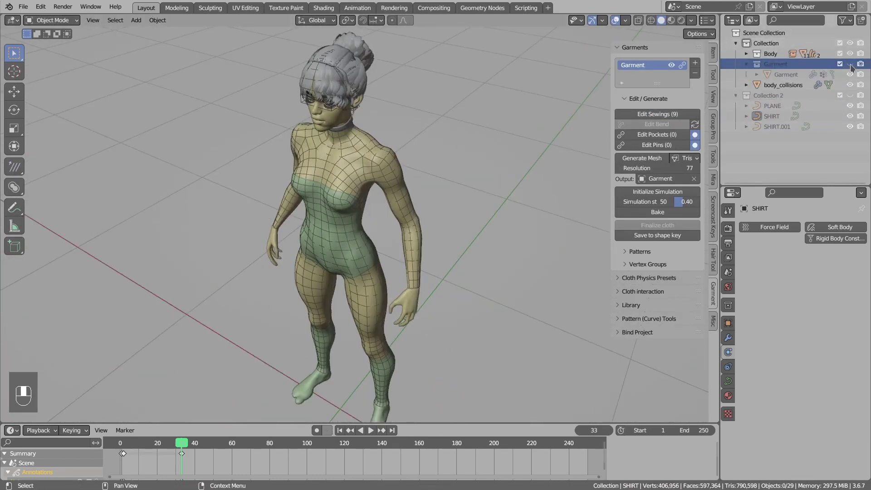
pyautogui.hotkey('shift', 'space')
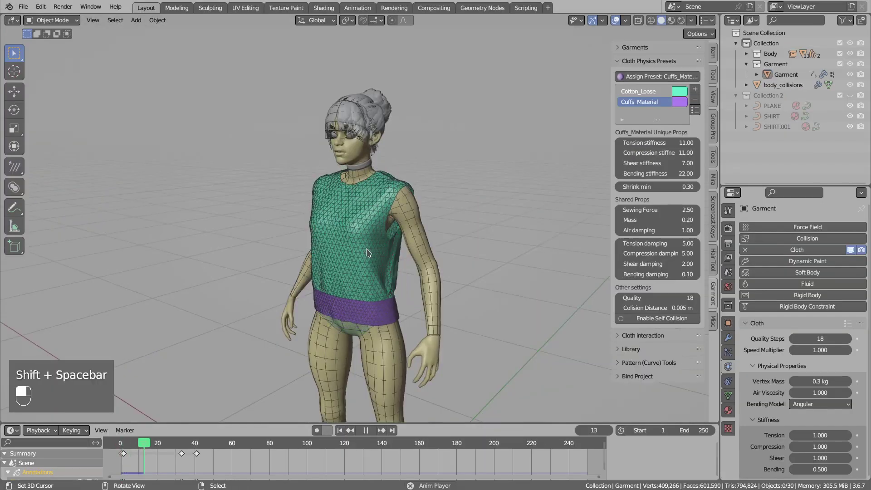
pyautogui.hotkey('alt', 'a')
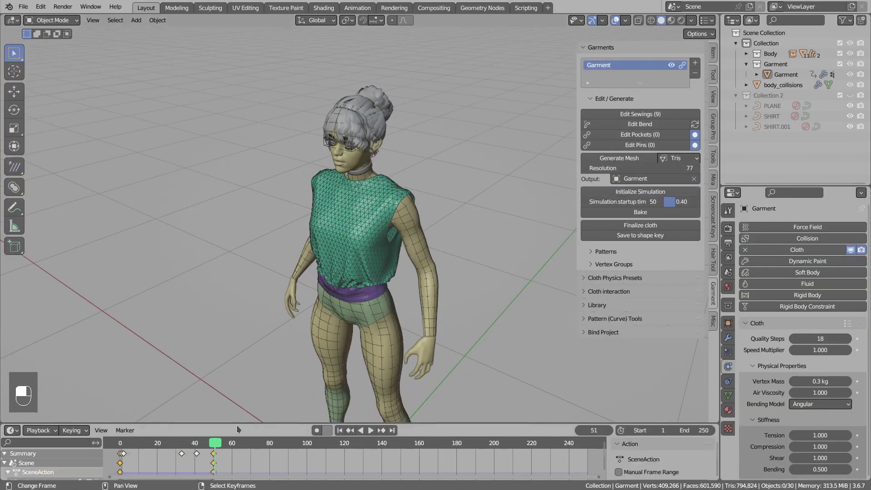
# - Scale the SHIRT pattern, then replay the shirt and dress simulations
pyautogui.moveTo(236, 423); pyautogui.dragTo(235, 394)
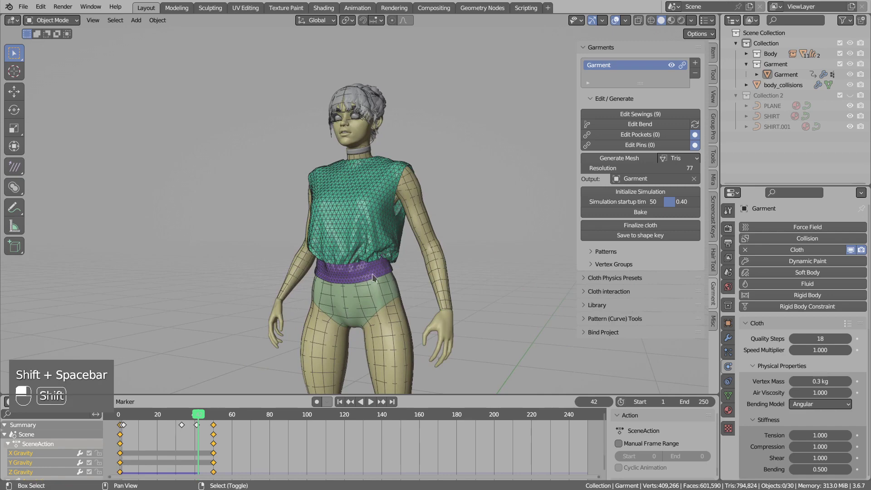
pyautogui.press('2')
pyautogui.press('Tab')
pyautogui.press('a')
pyautogui.press('s')
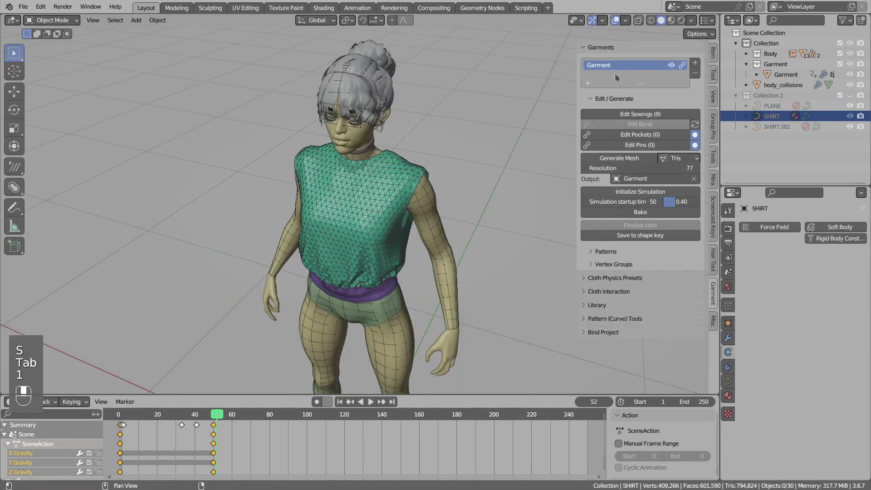
pyautogui.hotkey('shift', 'space')
pyautogui.hotkey('shift', 'space')
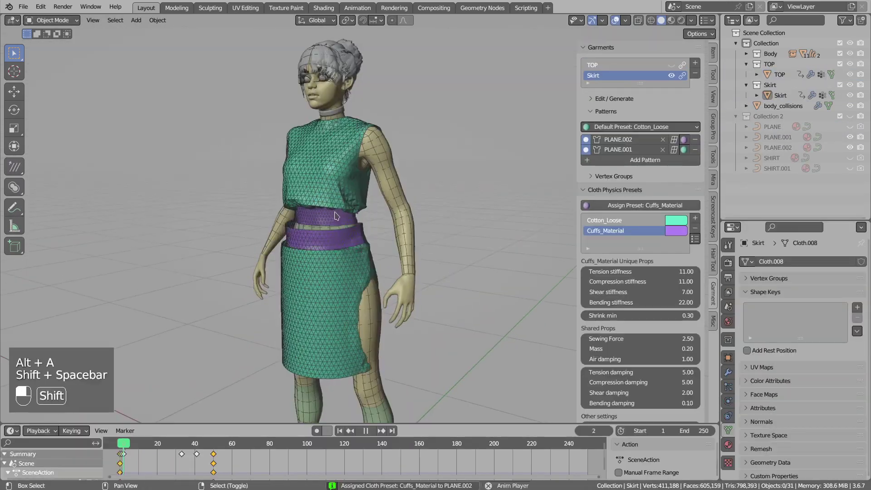
pyautogui.press('d')
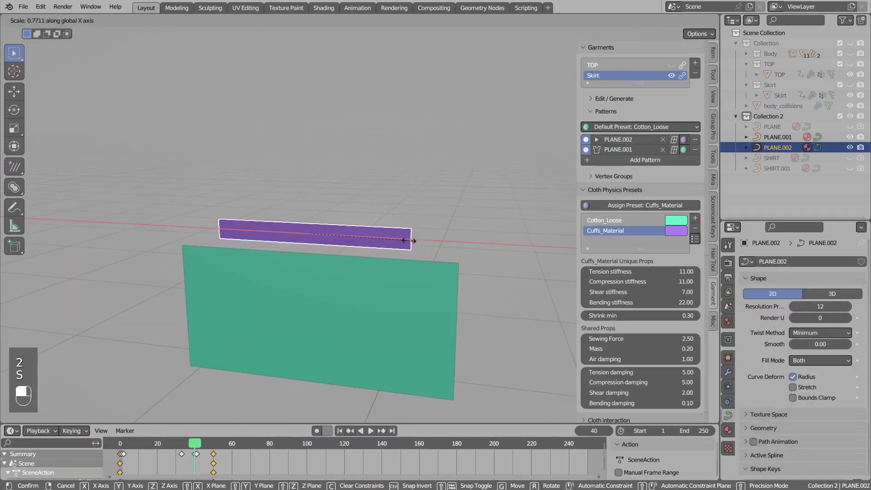
pyautogui.hotkey('alt', 'a')
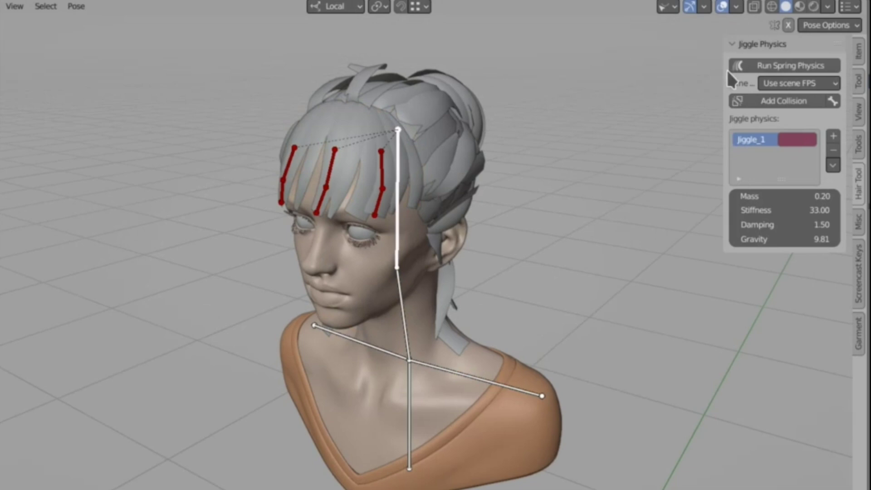
# - Run spring physics on the bang bones, then add a Strands Generator sub-system to the hair
pyautogui.click(731, 68)
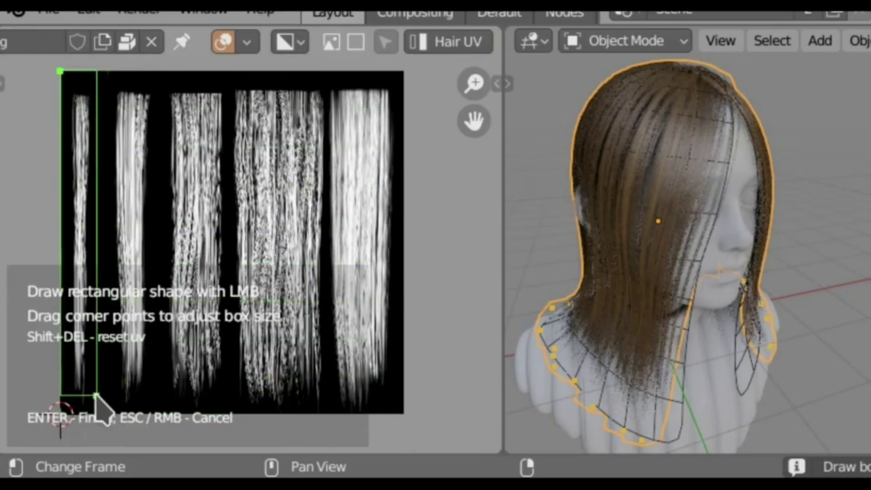
pyautogui.moveTo(60, 72); pyautogui.dragTo(77, 98)
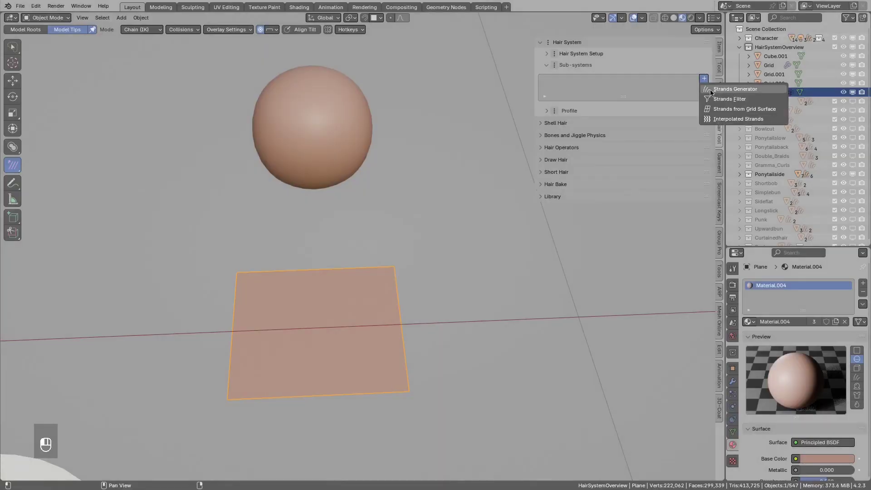
pyautogui.click(735, 89)
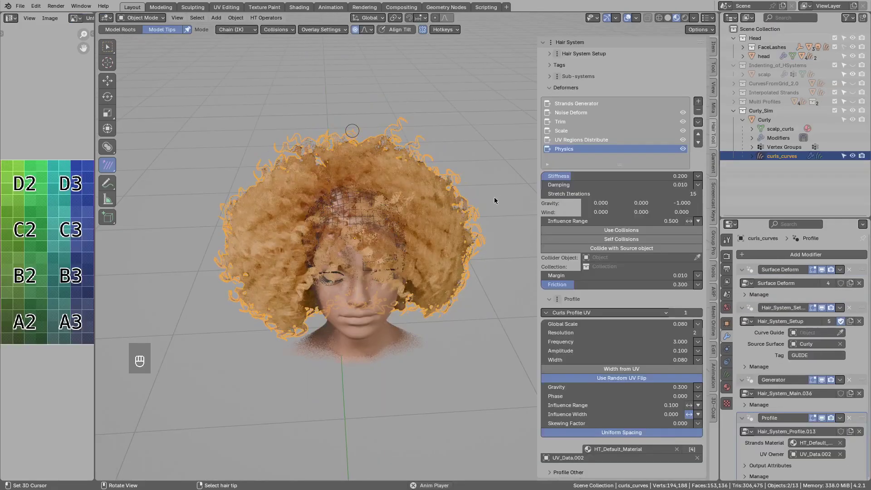
# - Hide the Curly_Sim collection, move the bowl cut hair along Y and resize the eyebrows
pyautogui.moveTo(494, 200); pyautogui.dragTo(435, 225, button='middle')
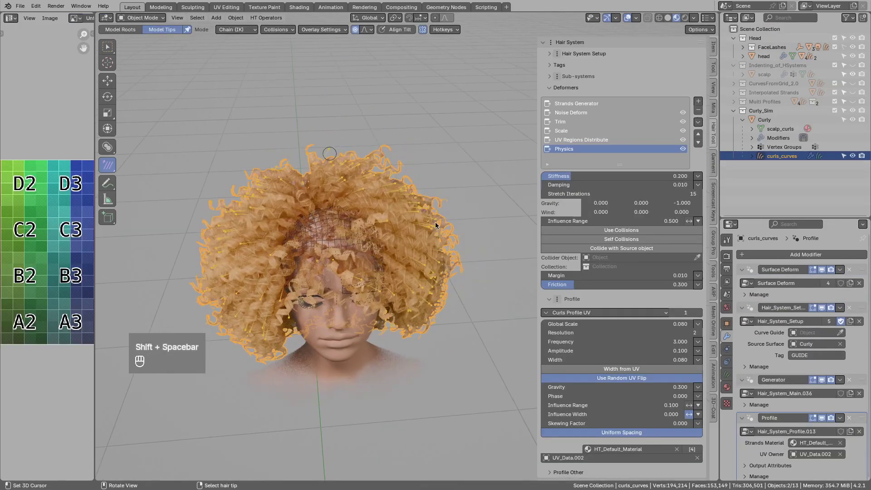
pyautogui.click(852, 112)
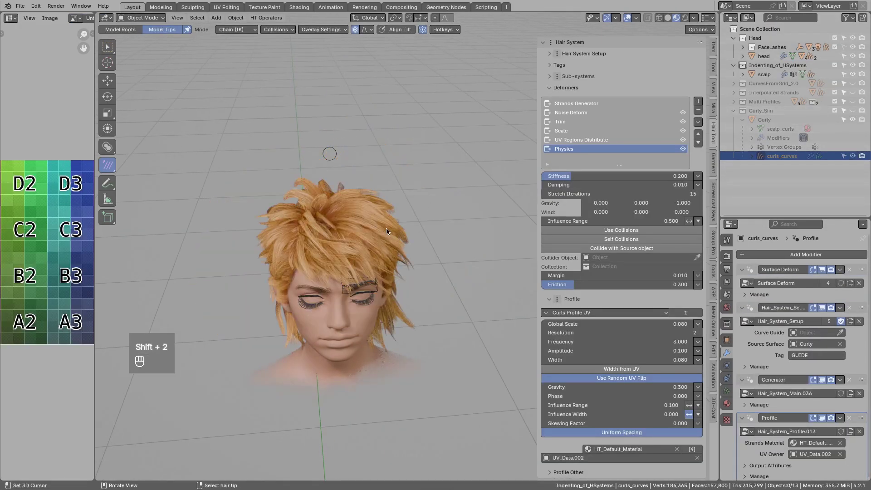
pyautogui.scroll(3, 609, 168)
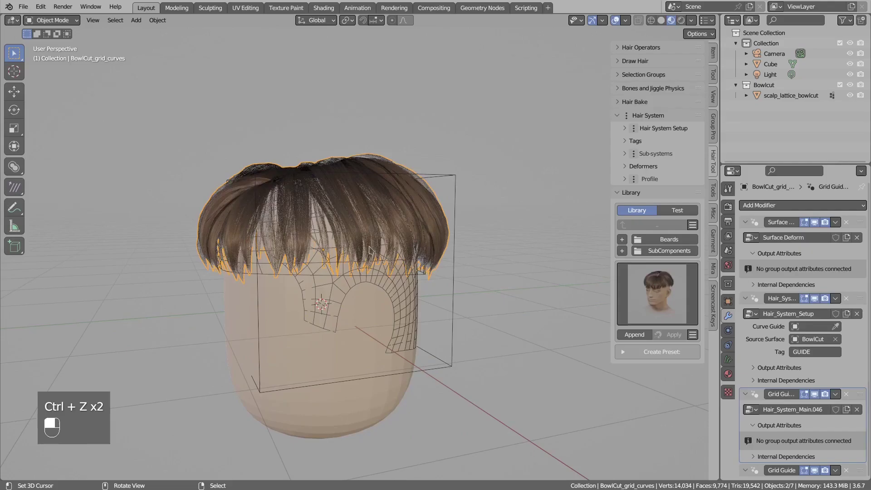
pyautogui.press('g')
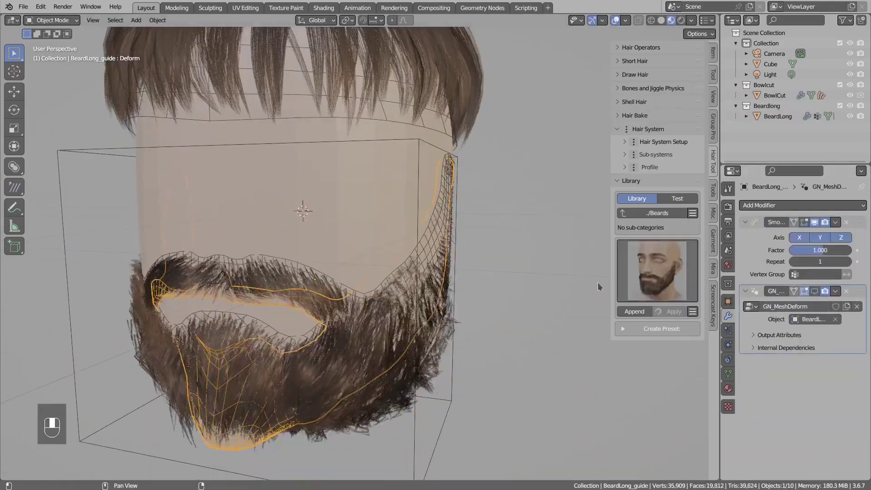
pyautogui.press('s')
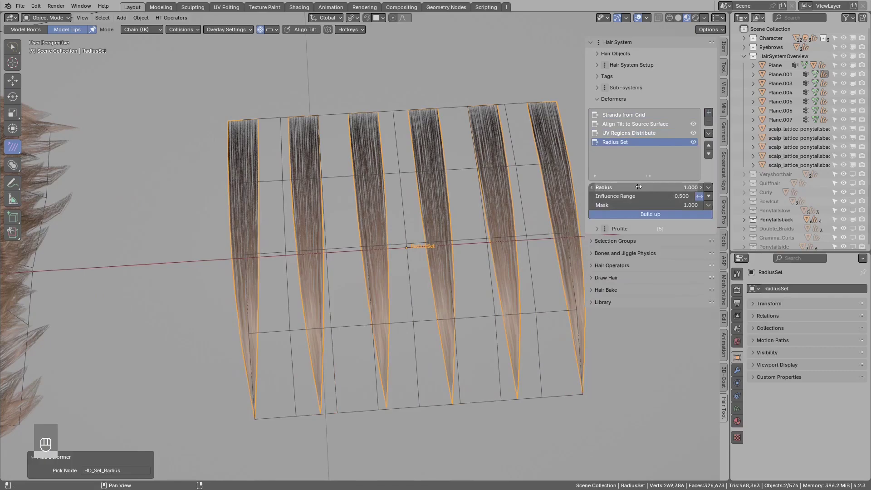
# - Add a Radius Set deformer with Quadratic influence-range falloff to taper the strands
pyautogui.click(708, 196)
pyautogui.click(729, 227)
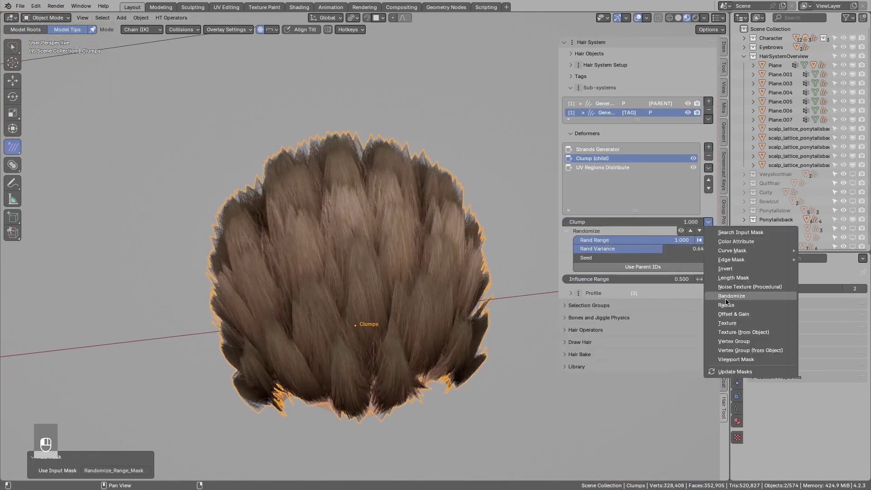
pyautogui.click(725, 297)
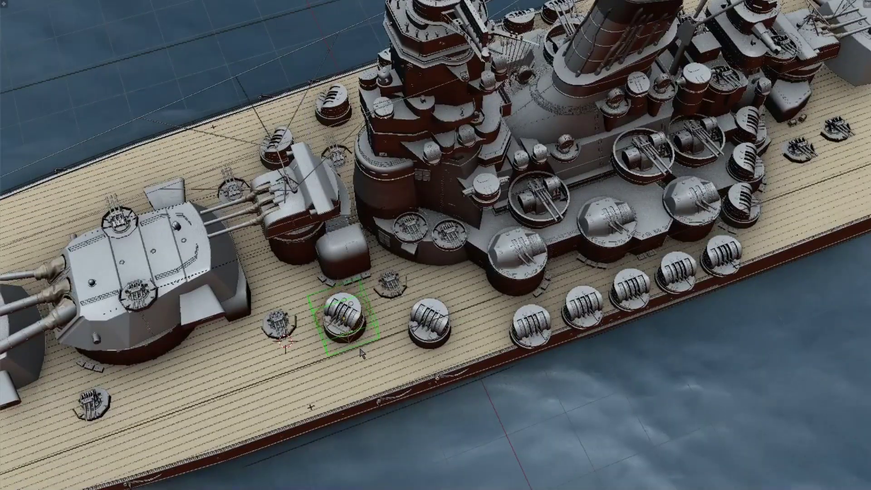
# - Isolate the turret group and create a six-copy radial array of the ship
pyautogui.hotkey('ctrl', 'g')
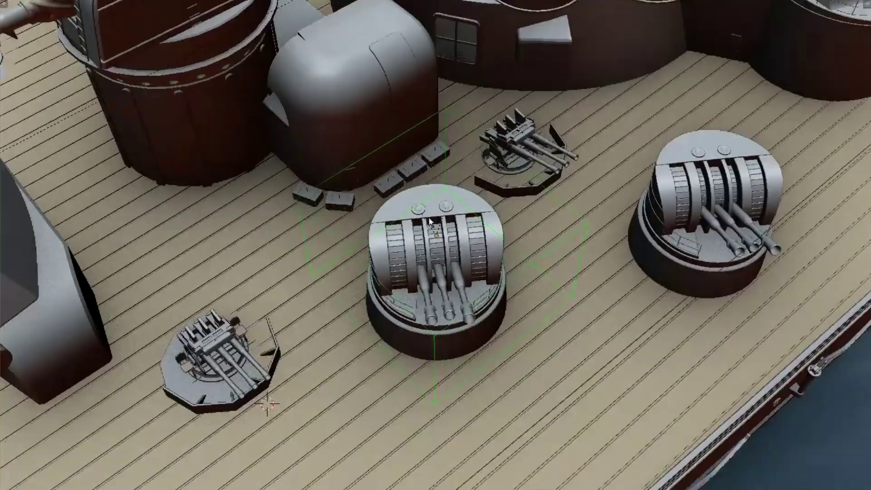
pyautogui.hotkey('ctrl', 'g')
pyautogui.press('KP_Divide')
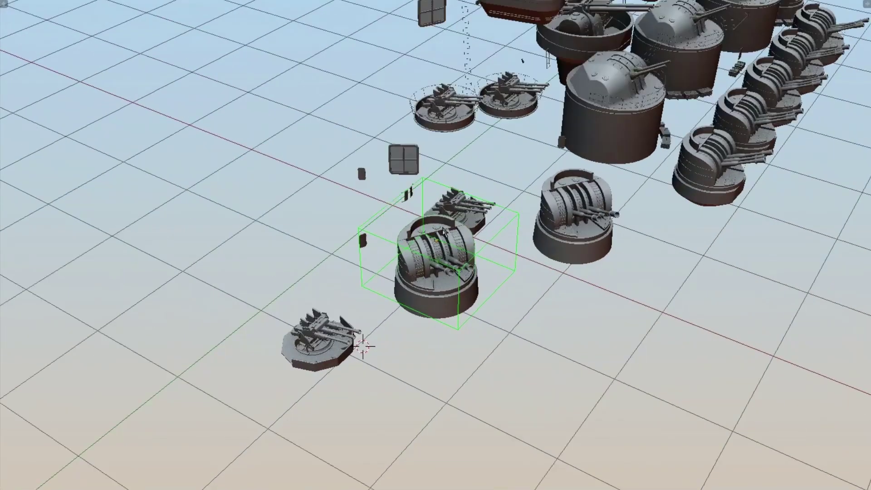
pyautogui.moveTo(442, 232); pyautogui.dragTo(386, 280, button='middle')
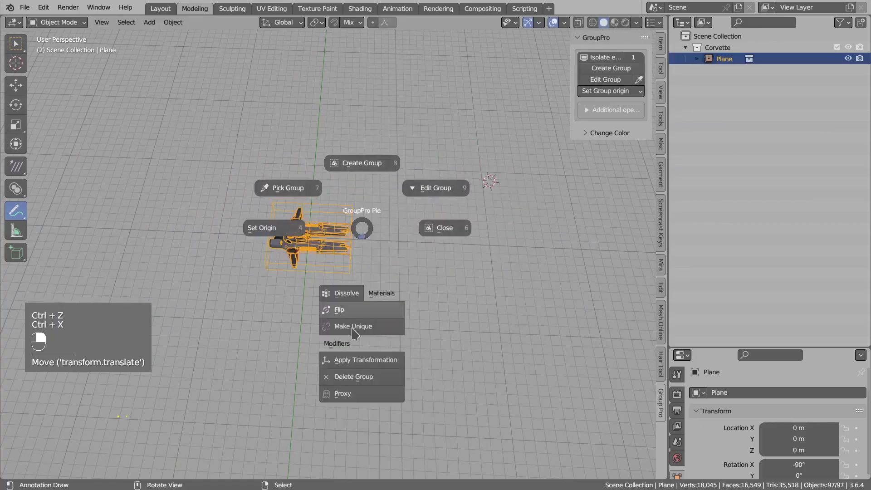
pyautogui.click(428, 366)
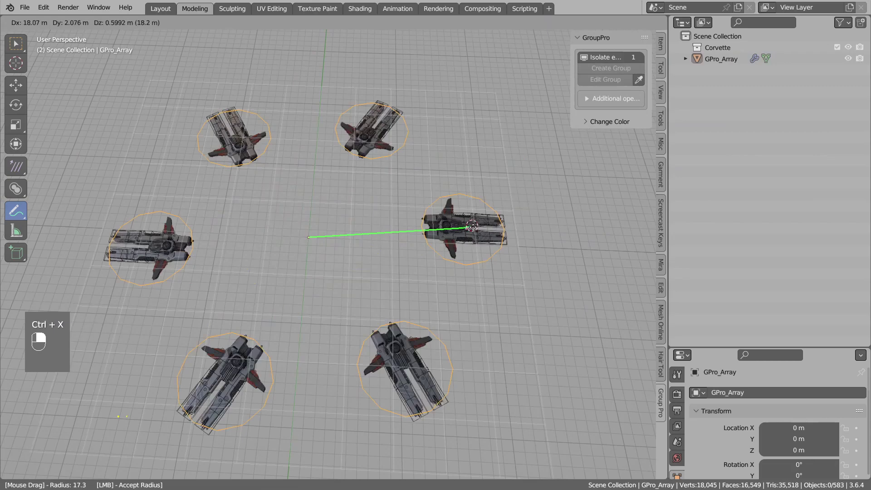
pyautogui.click(354, 207)
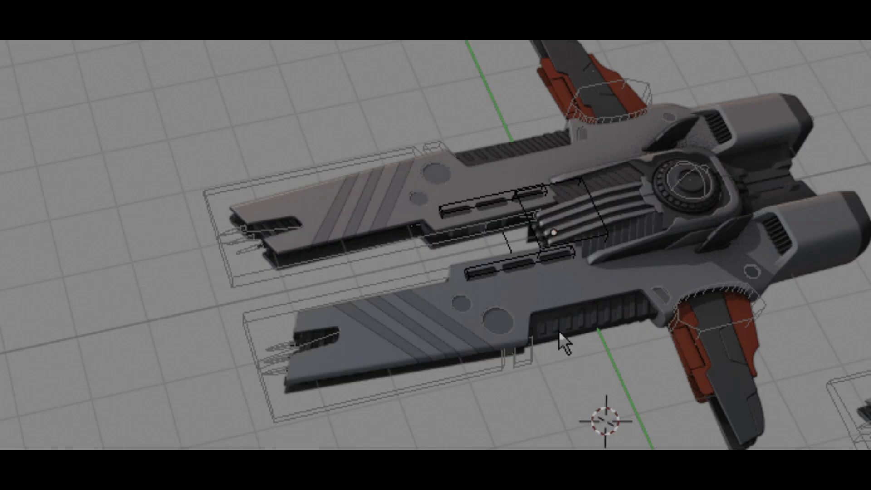
# - Select the ship and show the group's material options, including Drak
pyautogui.click(250, 284)
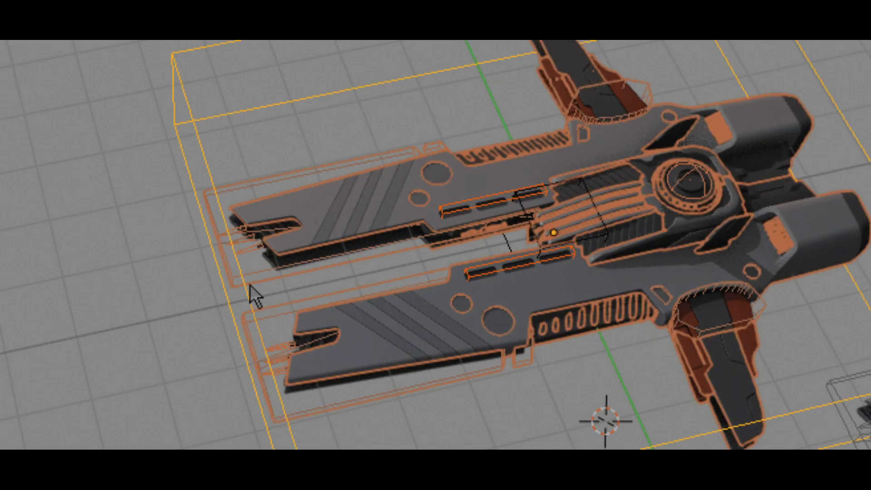
pyautogui.hotkey('ctrl', 'g')
pyautogui.click(145, 254)
pyautogui.moveTo(230, 275)
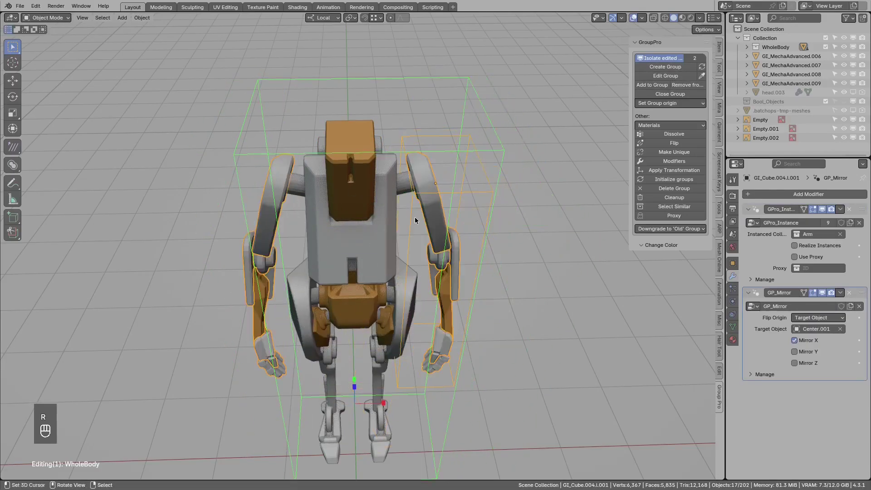
pyautogui.press('r')
# - Add a second linear array to the arm, forming a grid, and undo a group dissolve
pyautogui.rightClick(415, 225)
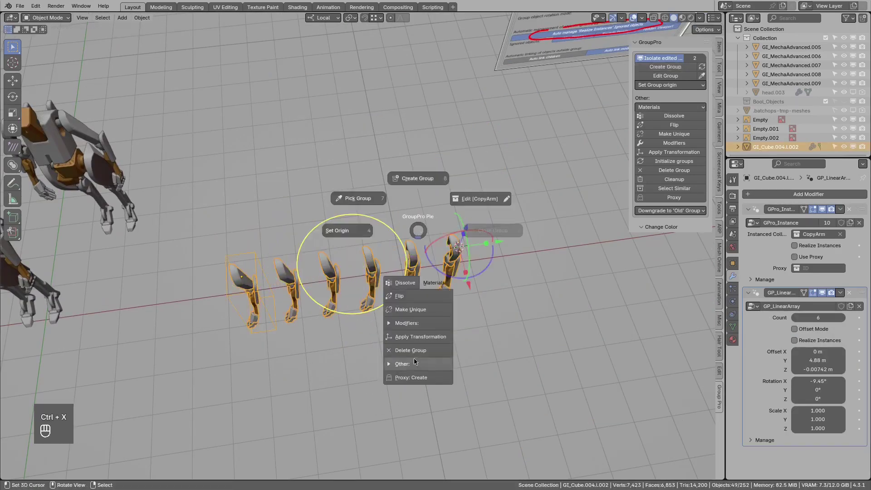
pyautogui.click(465, 344)
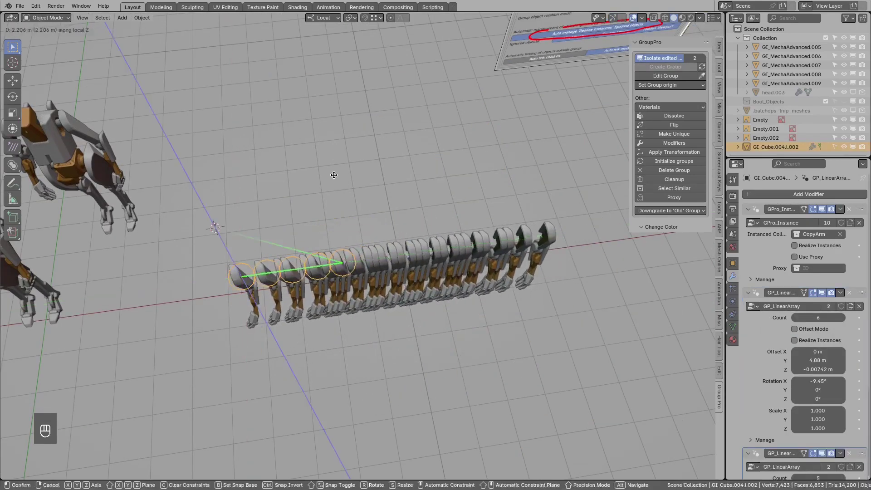
pyautogui.click(352, 155)
pyautogui.moveTo(352, 155); pyautogui.dragTo(253, 194, button='middle')
pyautogui.hotkey('ctrl', 'x')
pyautogui.click(370, 229)
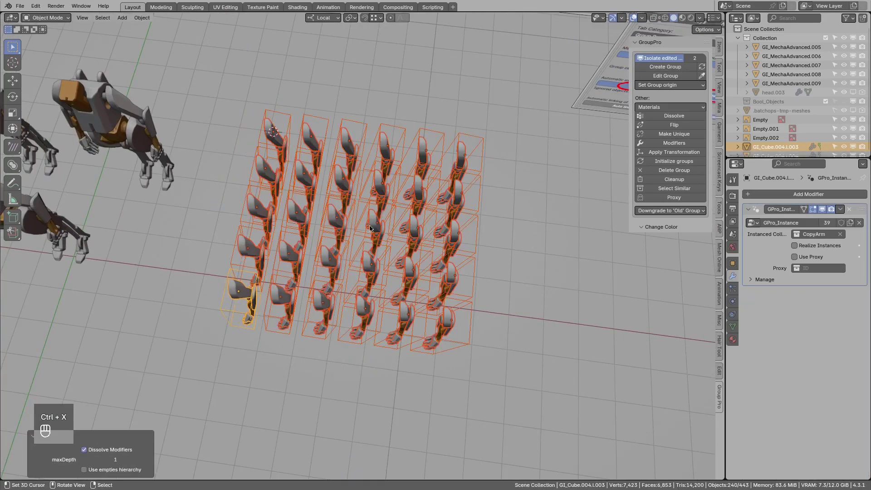
pyautogui.hotkey('ctrl', 'z')
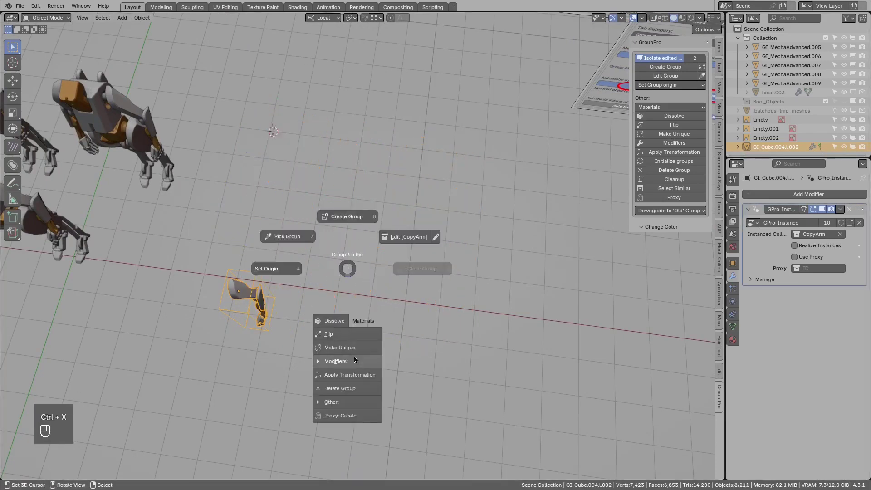
# - Add a radial array of 12 arm instances, scaled to 0.698 and tilted on all axes
pyautogui.click(368, 397)
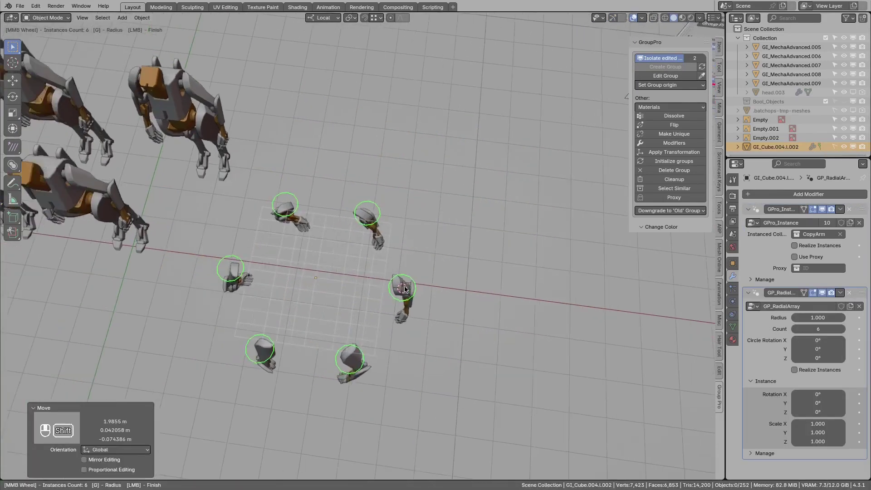
pyautogui.scroll(5, 454, 294)
pyautogui.click(358, 247)
pyautogui.moveTo(357, 246); pyautogui.dragTo(438, 195, button='middle')
pyautogui.scroll(6, 439, 195)
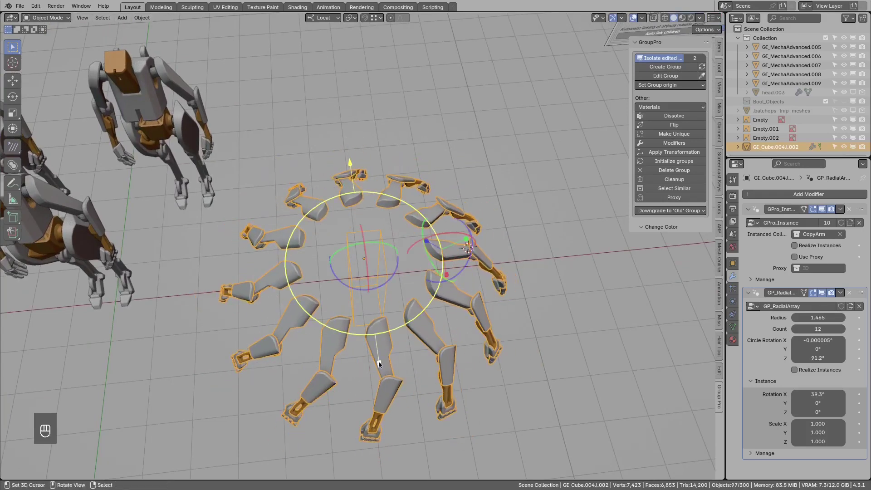
pyautogui.moveTo(379, 364); pyautogui.dragTo(443, 271)
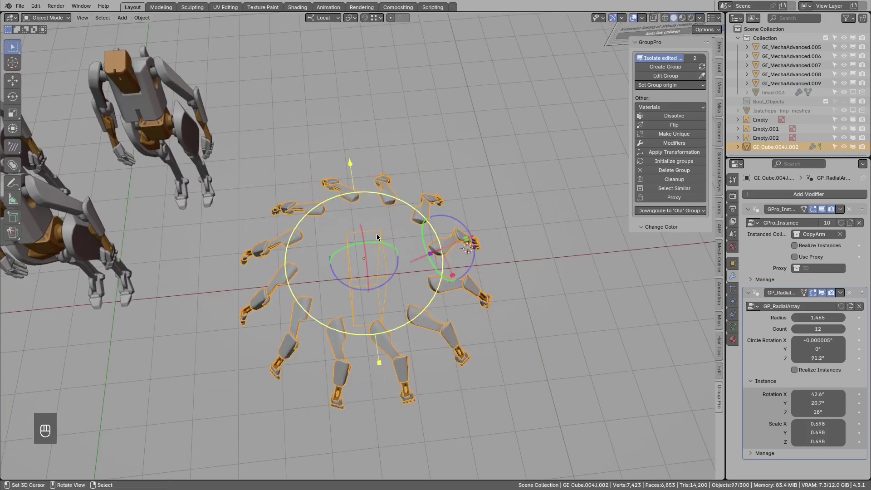
pyautogui.moveTo(443, 271); pyautogui.dragTo(451, 245, button='middle')
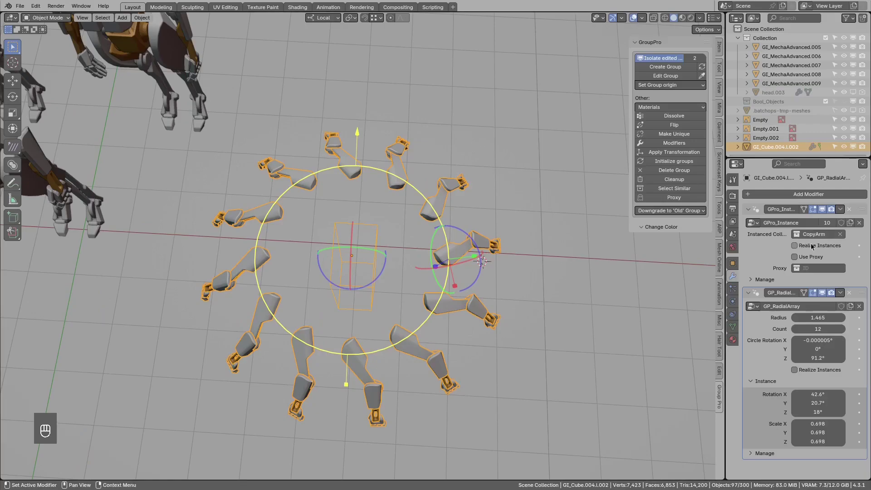
pyautogui.hotkey('ctrl', 'x')
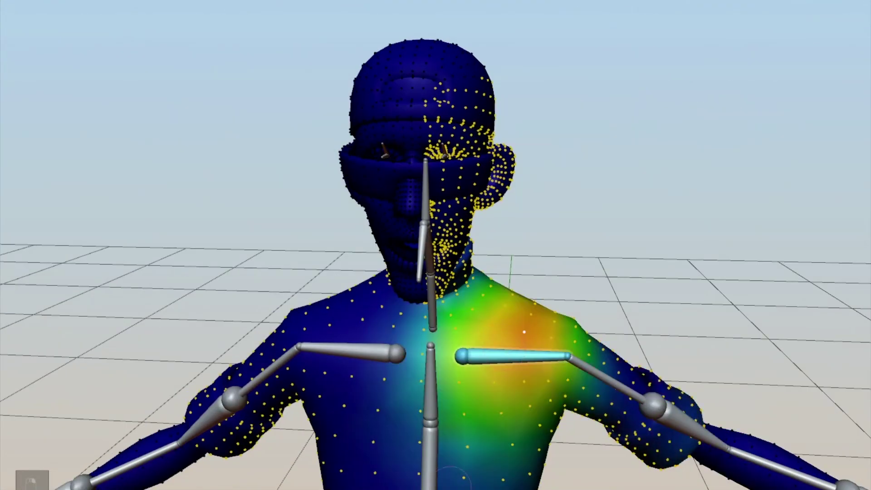
# - Select the head bone and inspect its weights from front and side views
pyautogui.moveTo(435, 281); pyautogui.dragTo(485, 262, button='middle')
pyautogui.click(451, 199)
pyautogui.scroll(5, 484, 262)
pyautogui.press('w')
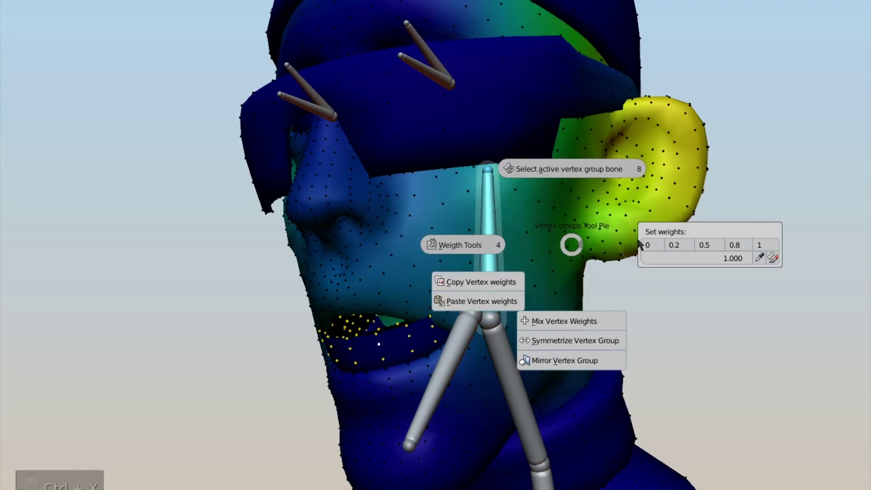
pyautogui.press('Tab')
pyautogui.moveTo(570, 243); pyautogui.dragTo(534, 334, button='middle')
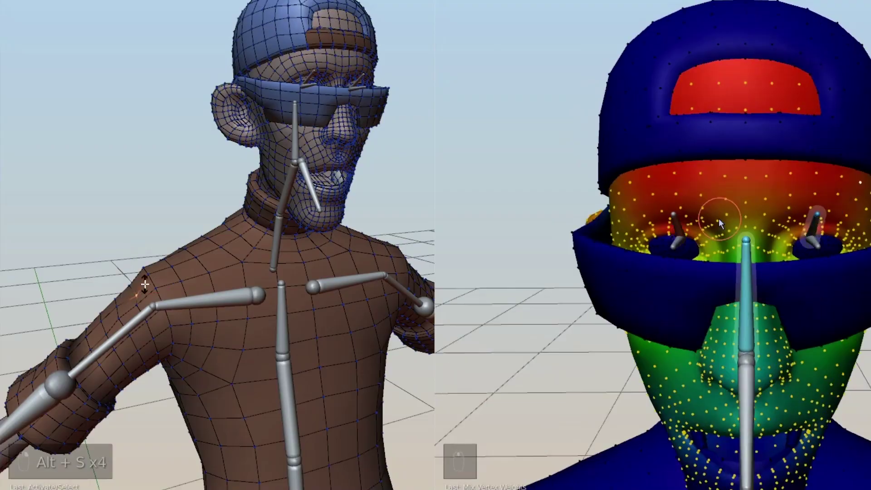
pyautogui.moveTo(700, 211); pyautogui.dragTo(662, 217, button='middle')
pyautogui.press('Tab')
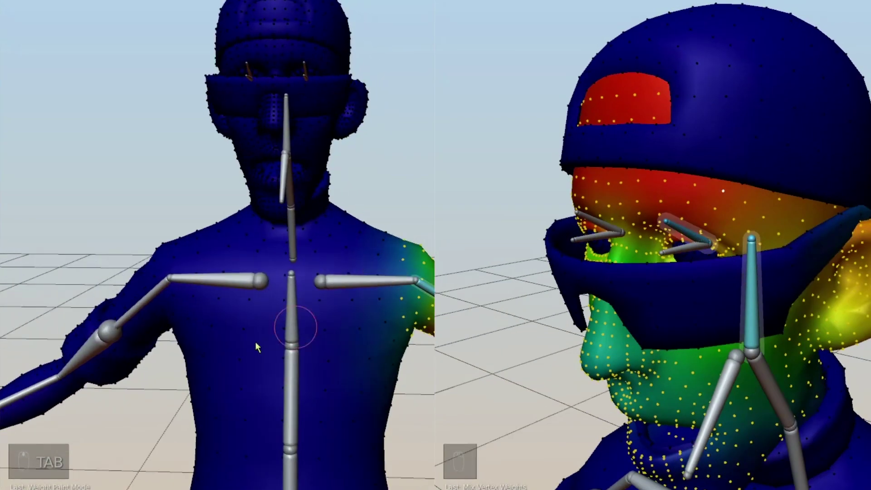
# - Select the upper-arm bones, mix their vertex weights and raise the painting weight to 0.35
pyautogui.hotkey('ctrl', 'z')
pyautogui.hotkey('ctrl', 'z')
pyautogui.hotkey('ctrl', 'z')
pyautogui.moveTo(10, 475); pyautogui.dragTo(218, 260, button='middle')
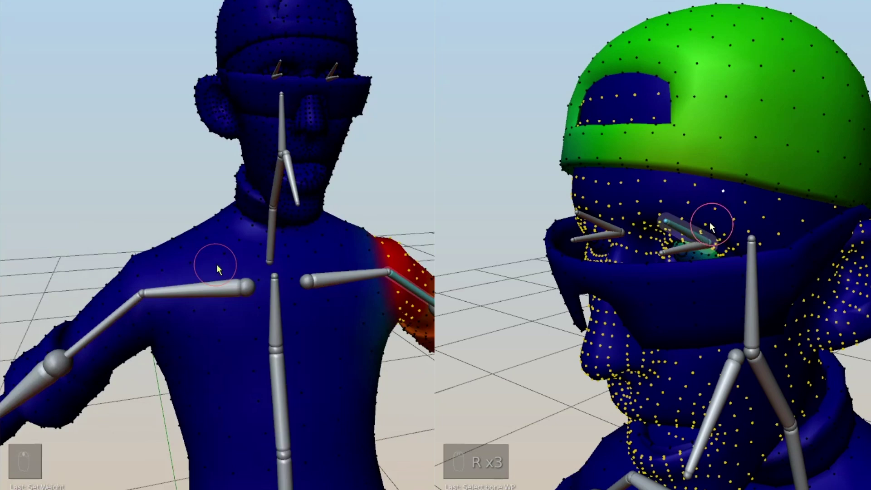
pyautogui.keyDown('ctrl'); pyautogui.click(147, 285); pyautogui.keyUp('ctrl')
pyautogui.hotkey('ctrl', 'x')
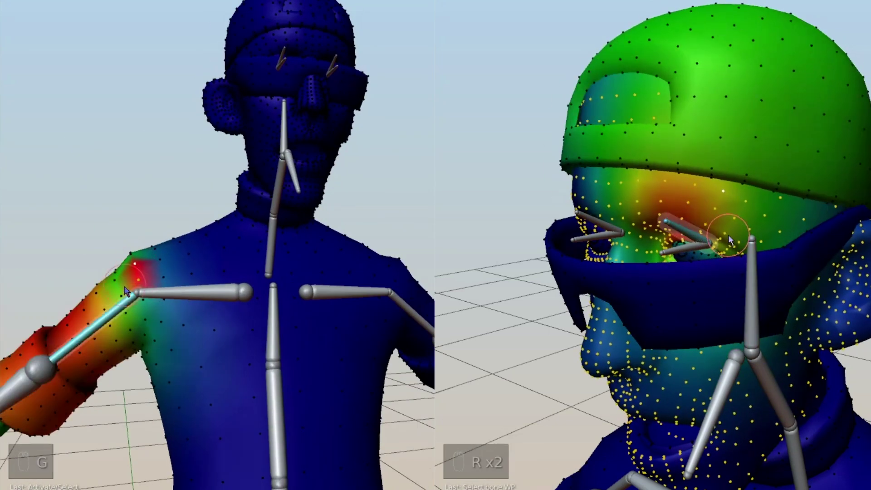
pyautogui.moveTo(164, 260); pyautogui.dragTo(390, 290, button='middle')
pyautogui.keyDown('ctrl'); pyautogui.click(141, 311); pyautogui.keyUp('ctrl')
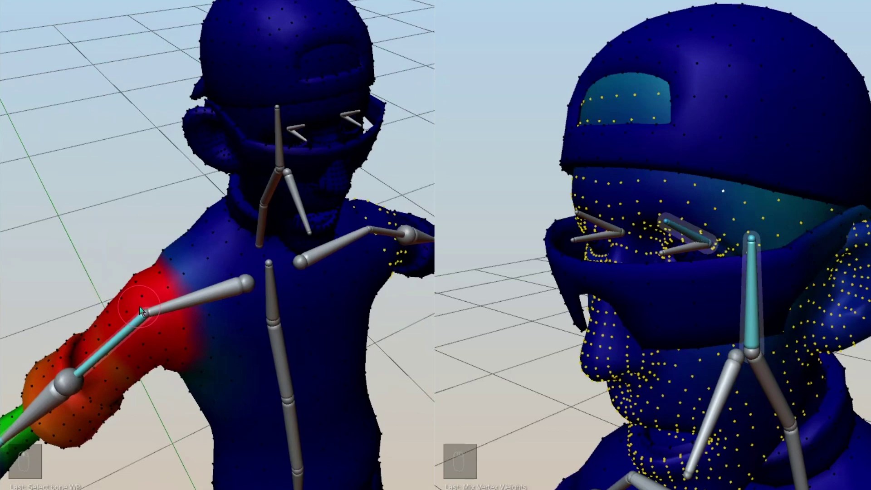
pyautogui.moveTo(140, 311); pyautogui.dragTo(367, 263, button='middle')
pyautogui.keyDown('ctrl'); pyautogui.click(369, 273); pyautogui.keyUp('ctrl')
pyautogui.hotkey('ctrl', 'x')
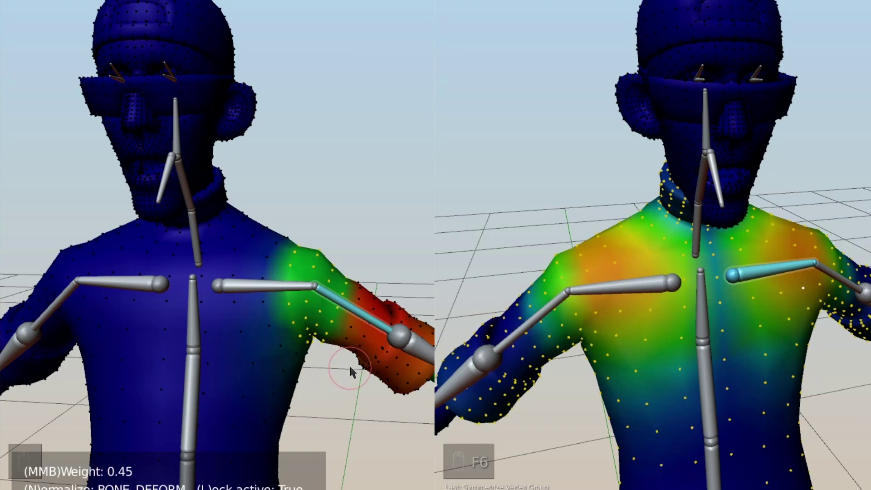
pyautogui.moveTo(540, 313); pyautogui.dragTo(538, 313, button='middle')
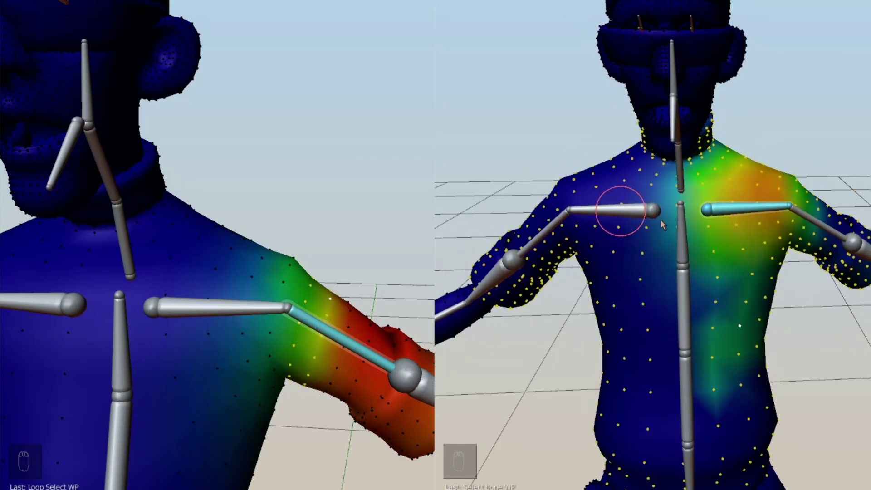
# - Mirror the shoulder weights to the other side and adjust the operation's settings
pyautogui.hotkey('ctrl', 'x')
pyautogui.hotkey('ctrl', 'x')
pyautogui.click(837, 329)
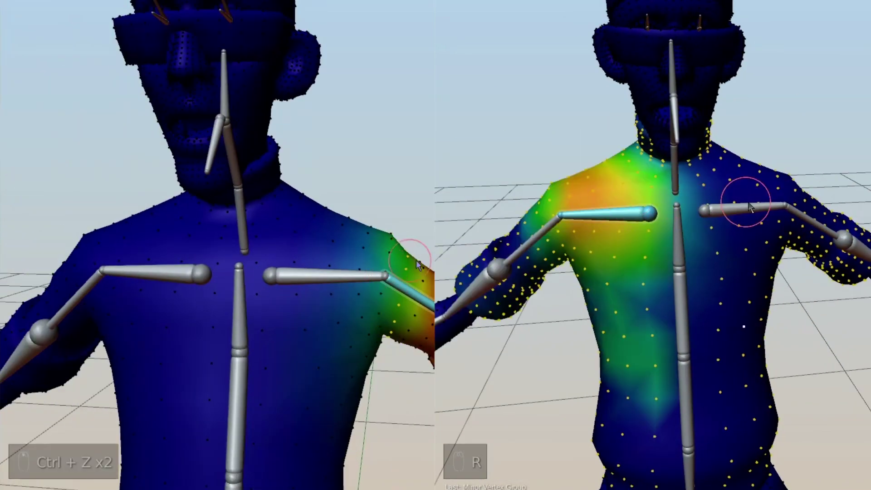
pyautogui.hotkey('ctrl', 'x')
pyautogui.hotkey('ctrl', 'z')
pyautogui.hotkey('ctrl', 'z')
pyautogui.hotkey('ctrl', 'z')
pyautogui.hotkey('ctrl', 'z')
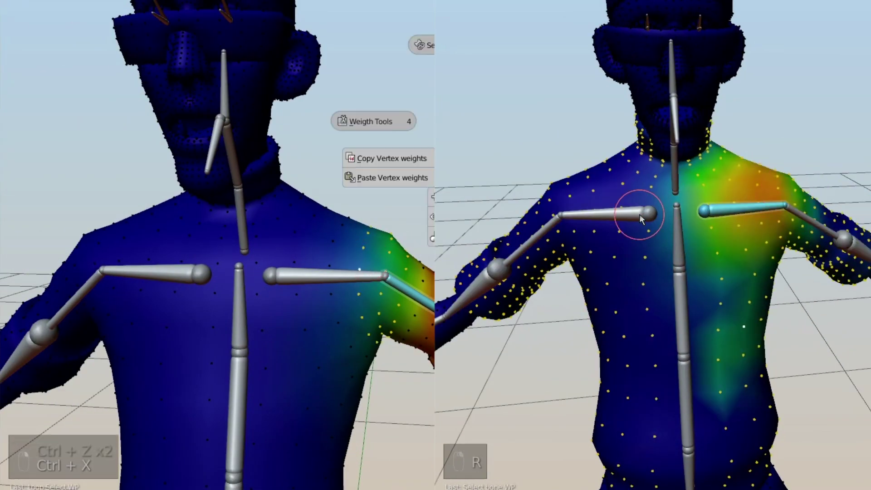
pyautogui.press('F6')
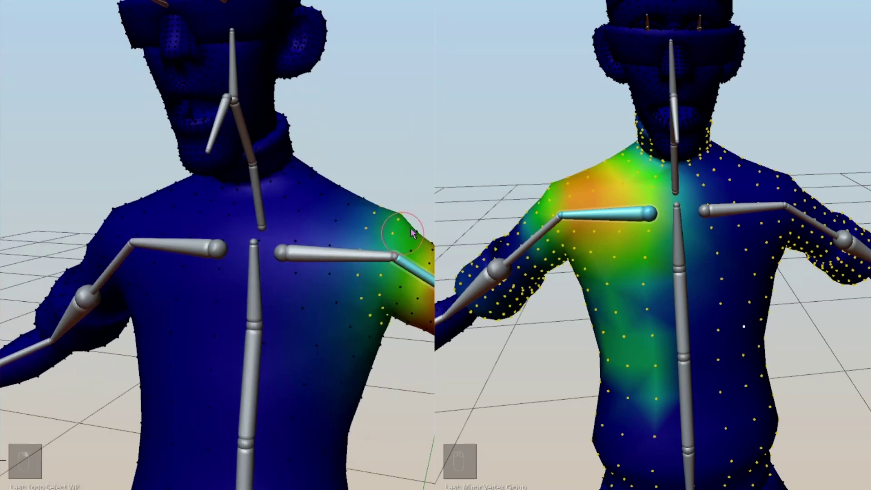
pyautogui.hotkey('ctrl', 'x')
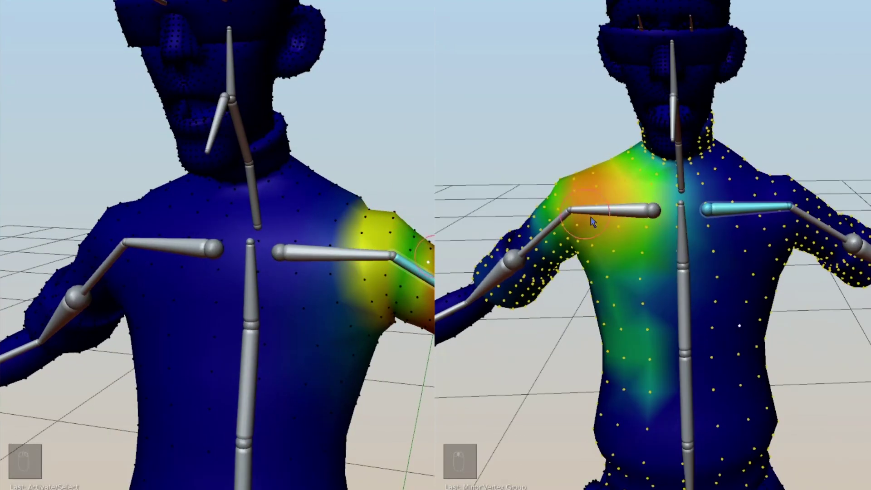
pyautogui.hotkey('ctrl', 'z')
pyautogui.hotkey('ctrl', 'z')
pyautogui.hotkey('ctrl', 'z')
pyautogui.hotkey('ctrl', 'z')
pyautogui.hotkey('ctrl', 'z')
pyautogui.hotkey('ctrl', 'z')
pyautogui.hotkey('ctrl', 'x')
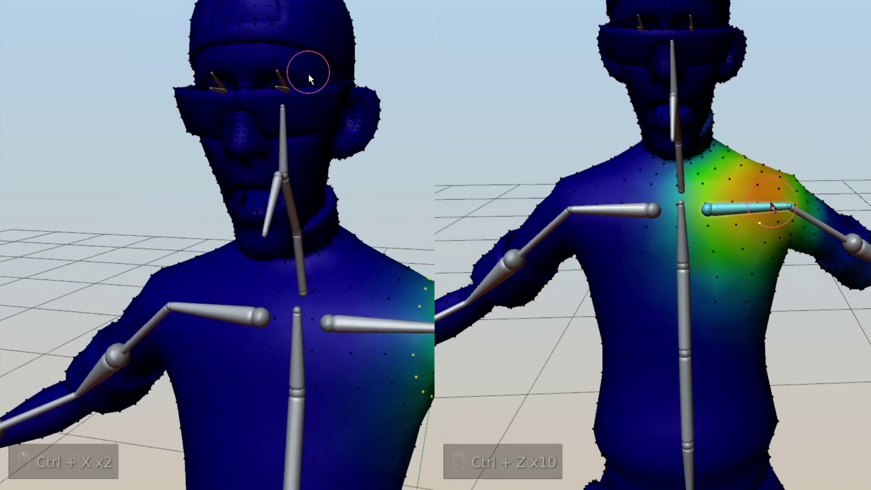
# - Paste the copied weights onto the chest and select the head part's linked vertices
pyautogui.hotkey('ctrl', 'x')
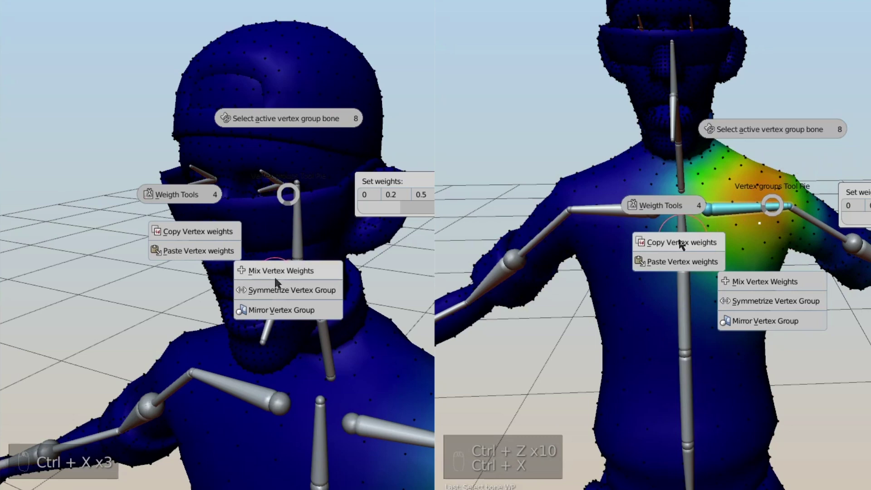
pyautogui.press('r')
pyautogui.press('r')
pyautogui.hotkey('ctrl', 'x')
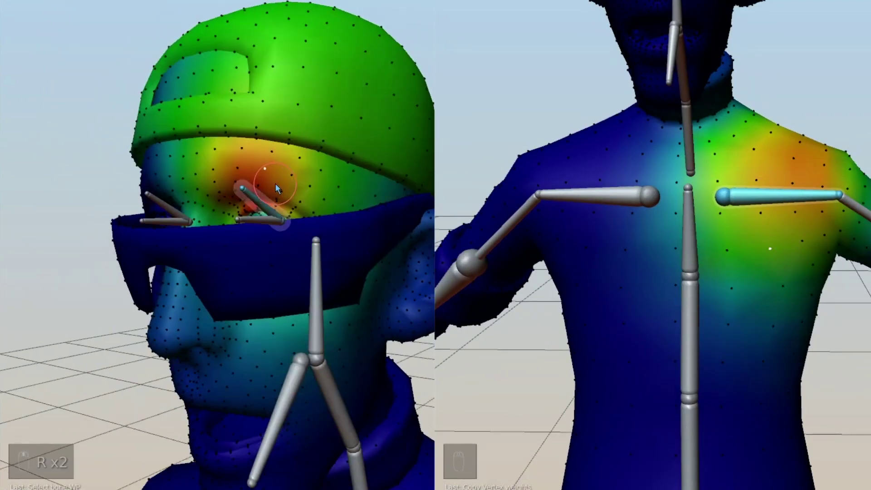
pyautogui.hotkey('ctrl', 'x')
pyautogui.click(762, 303)
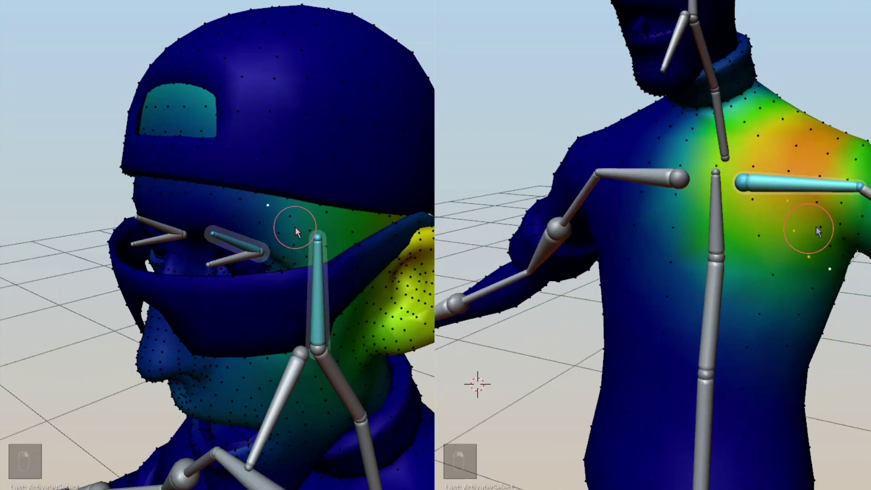
pyautogui.hotkey('ctrl', 'l')
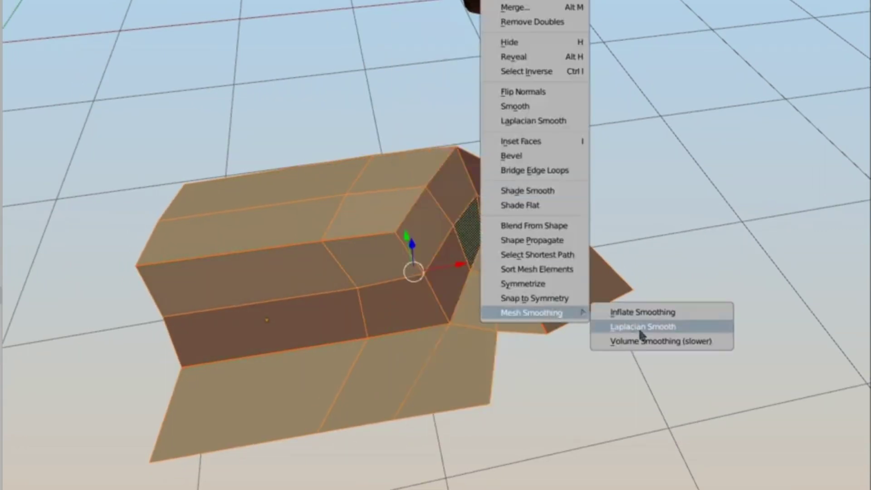
# - Laplacian-smooth the tube and plane meshes, then select an edge loop and the whole mesh
pyautogui.click(641, 333)
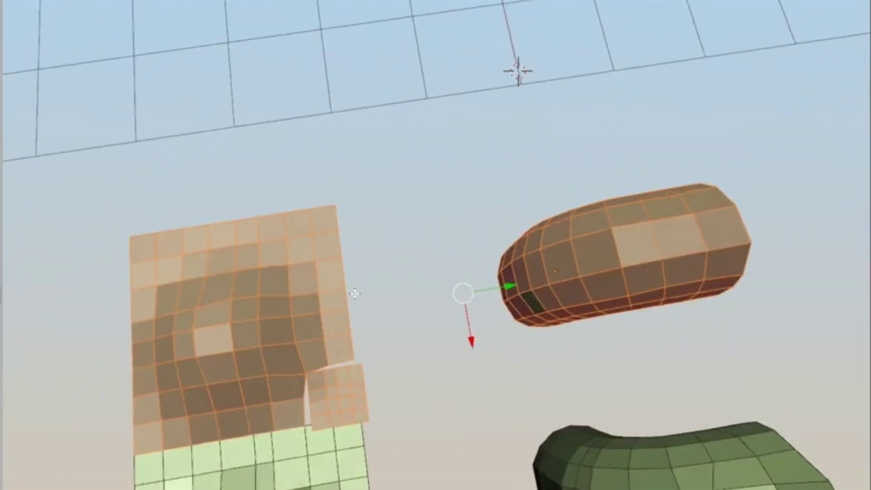
pyautogui.keyDown('shift'); pyautogui.moveTo(354, 294); pyautogui.dragTo(416, 275, button='middle'); pyautogui.keyUp('shift')
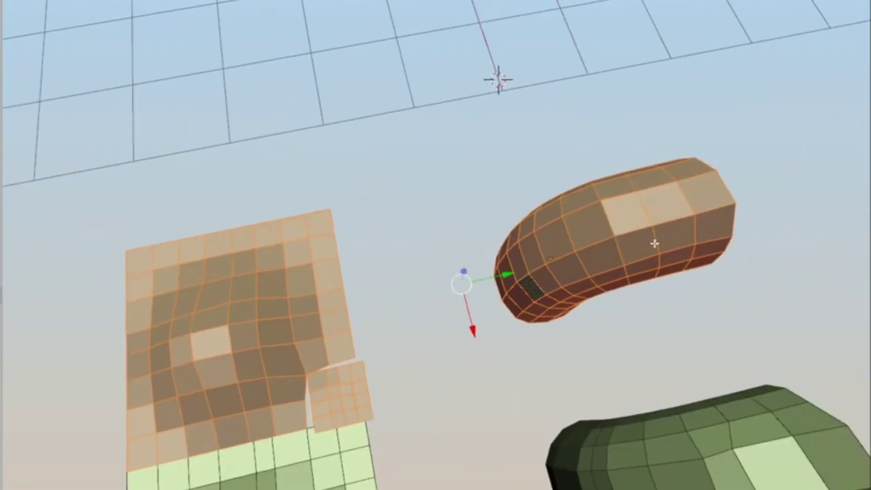
pyautogui.keyDown('alt'); pyautogui.rightClick(336, 250); pyautogui.keyUp('alt')
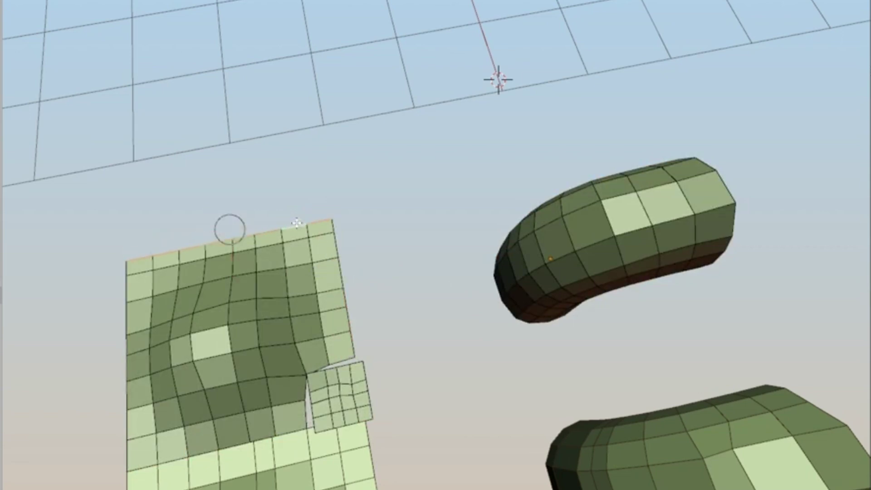
pyautogui.press('a')
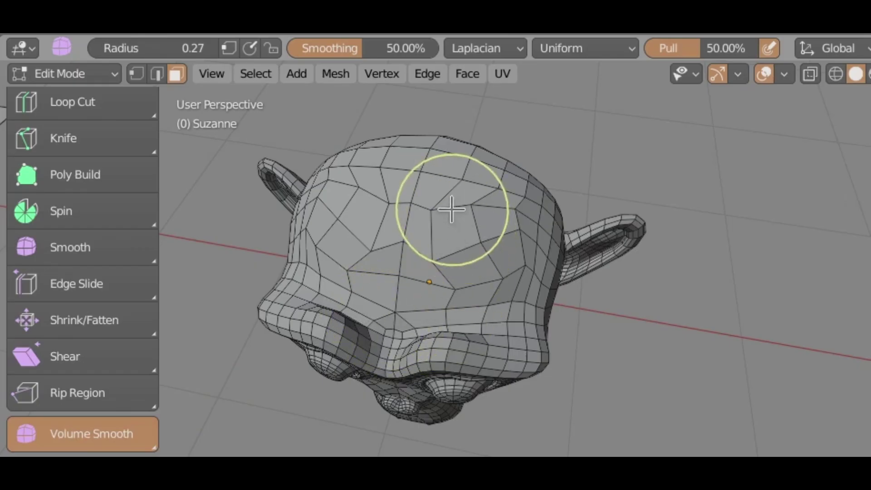
# - Volume-smooth the top of Suzanne's head, then the nose with a smaller brush radius
pyautogui.click(495, 248)
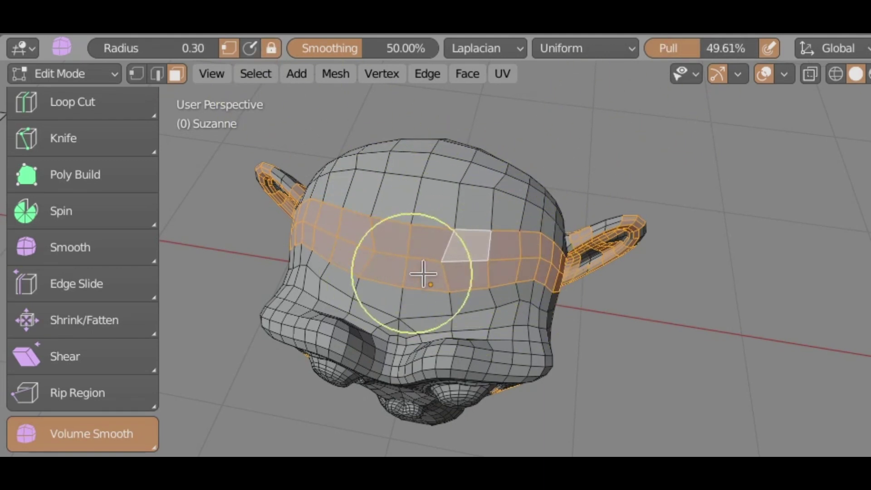
pyautogui.click(468, 263)
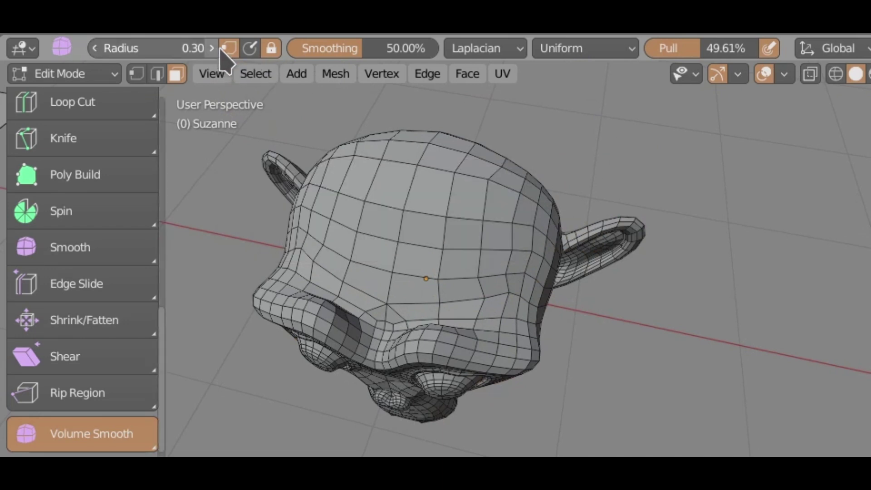
pyautogui.moveTo(611, 257); pyautogui.dragTo(594, 95, button='middle')
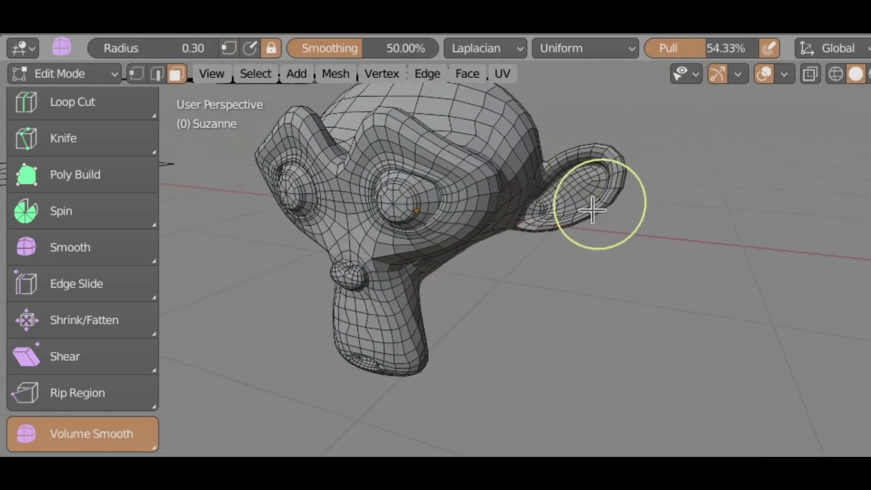
pyautogui.moveTo(598, 191)
pyautogui.mouseDown(button='middle')
pyautogui.moveTo(523, 276)
pyautogui.moveTo(366, 292)
pyautogui.mouseUp(button='middle')
pyautogui.scroll(-5, 366, 291)
pyautogui.moveTo(401, 320)
pyautogui.mouseDown(button='middle')
pyautogui.moveTo(389, 306)
pyautogui.moveTo(404, 237)
pyautogui.mouseUp(button='middle')
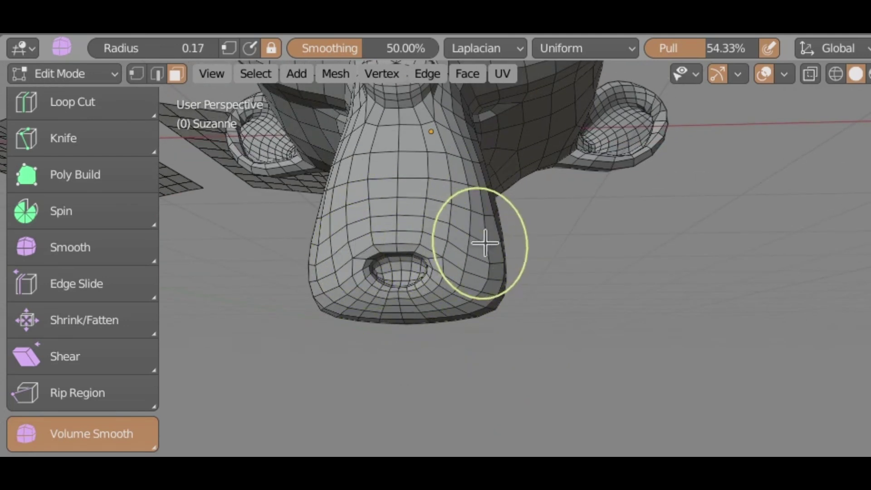
pyautogui.moveTo(489, 213); pyautogui.dragTo(458, 277, button='middle')
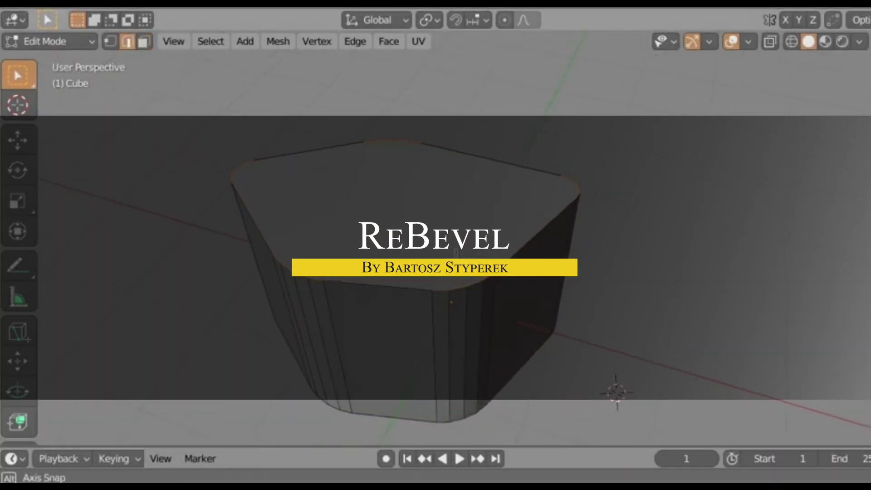
# - Change the ReBevel shape from 0.50 to 1.00 on the gun's side edges
pyautogui.moveTo(318, 245); pyautogui.dragTo(300, 241, button='middle')
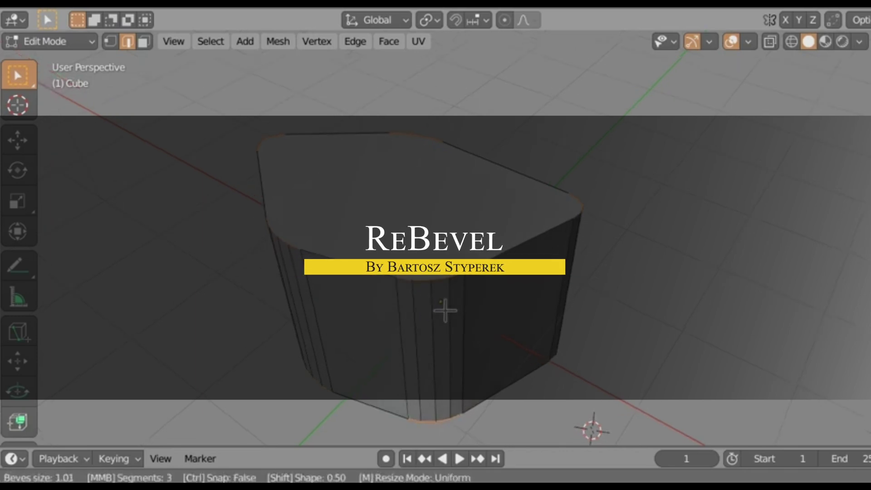
pyautogui.press('shift')
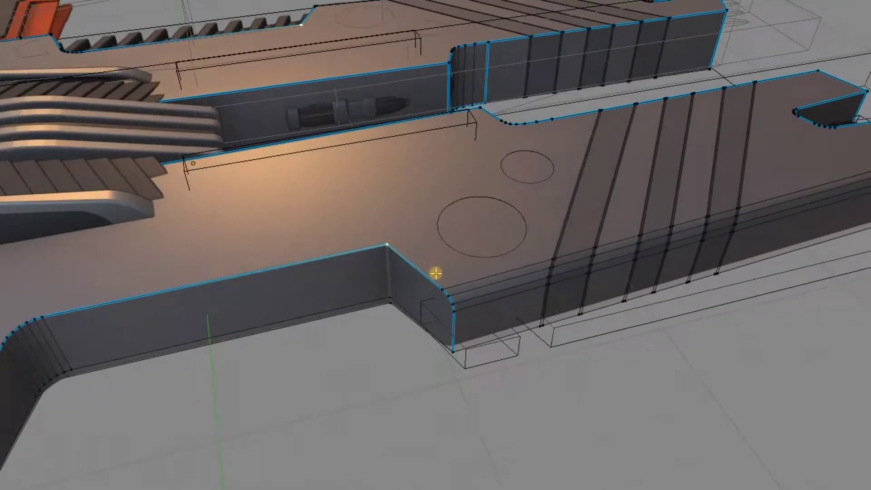
pyautogui.moveTo(435, 273); pyautogui.dragTo(472, 293, button='middle')
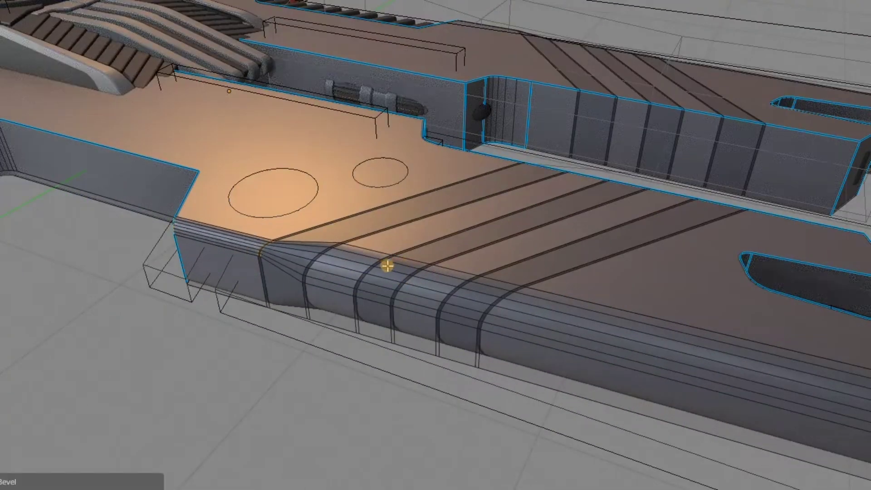
# - Select the edges around the slot cut-out with shortest-path selection
pyautogui.scroll(-4, 387, 266)
pyautogui.moveTo(430, 257); pyautogui.dragTo(429, 272, button='middle')
pyautogui.scroll(4, 429, 272)
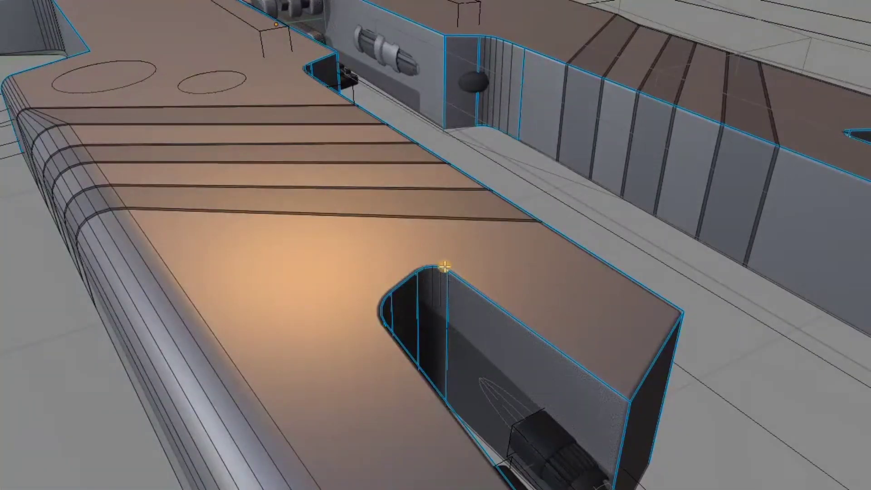
pyautogui.keyDown('ctrl'); pyautogui.click(461, 281); pyautogui.keyUp('ctrl')
pyautogui.click(373, 268)
pyautogui.scroll(-3, 437, 303)
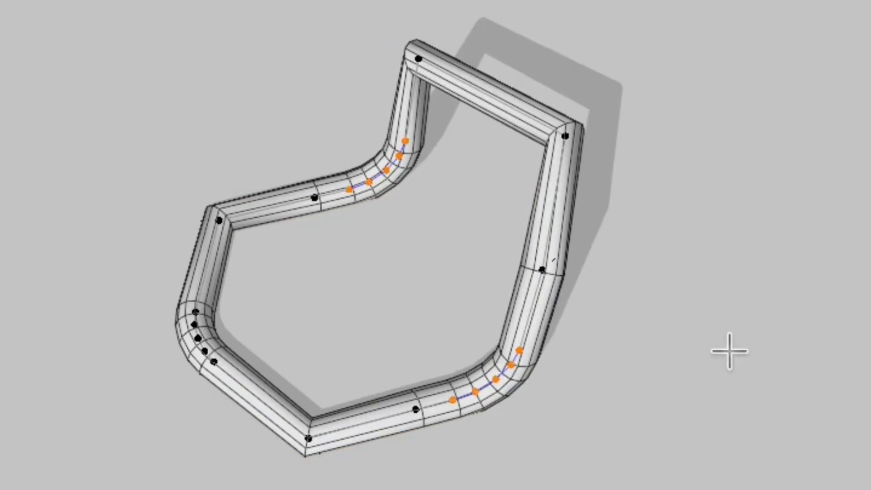
pyautogui.hotkey('ctrl', 'b')
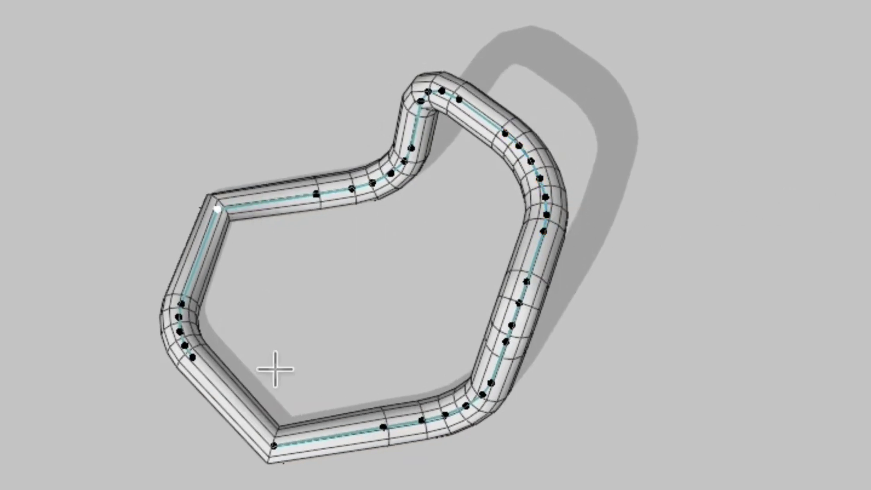
# - Bevel the tube's selected corners into arcs, then select an edge ring across the gun's rounded edge
pyautogui.hotkey('ctrl', 'b')
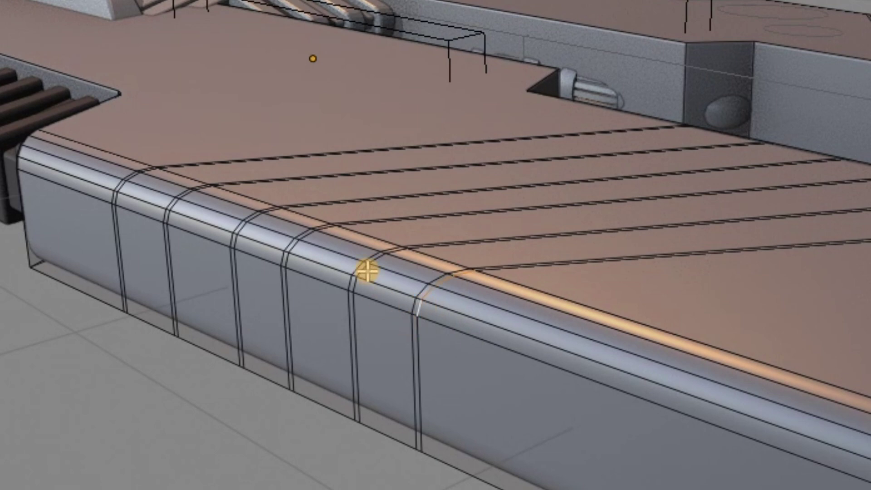
pyautogui.press('a')
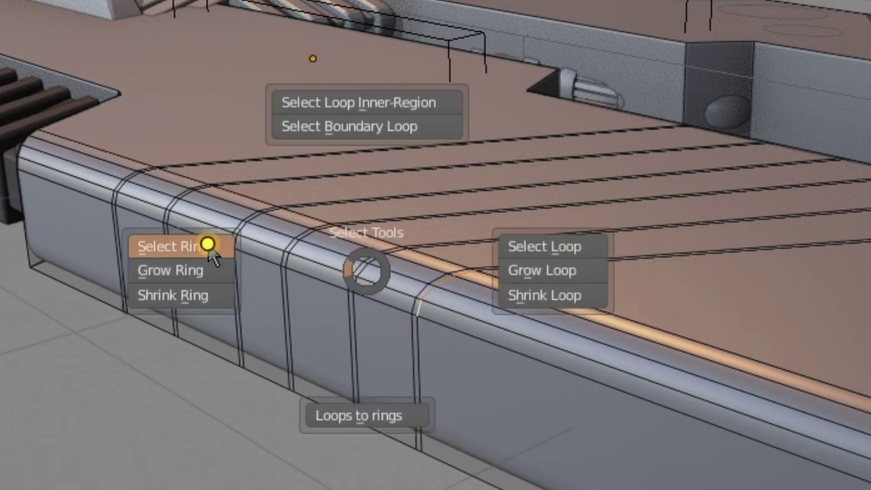
pyautogui.click(208, 245)
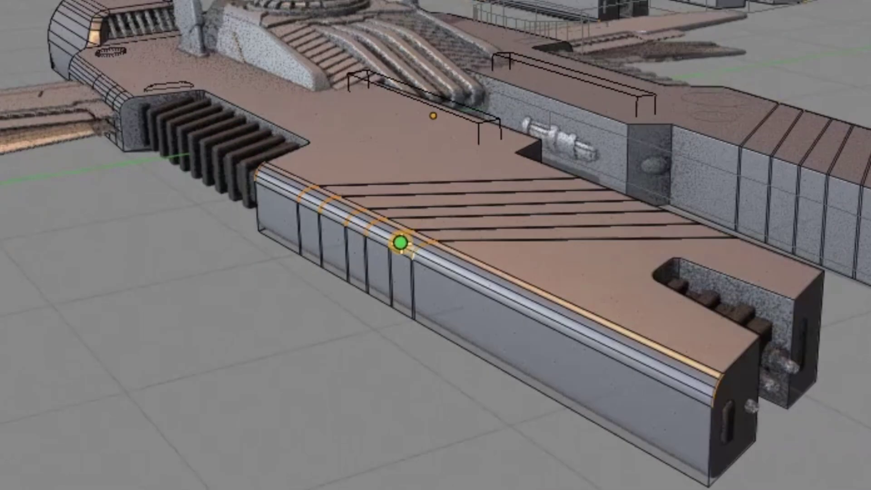
pyautogui.moveTo(418, 253); pyautogui.dragTo(542, 282, button='middle')
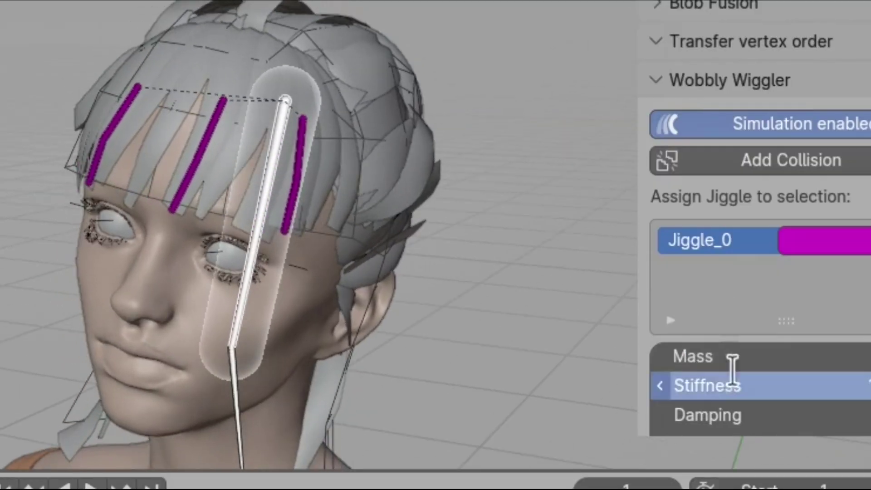
# - Raise the jiggle stiffness, set damping to 0.2 and add the Jiggle_0 jiggle group
pyautogui.moveTo(399, 155); pyautogui.dragTo(326, 110, button='middle')
pyautogui.click(767, 416)
pyautogui.write('0.2')
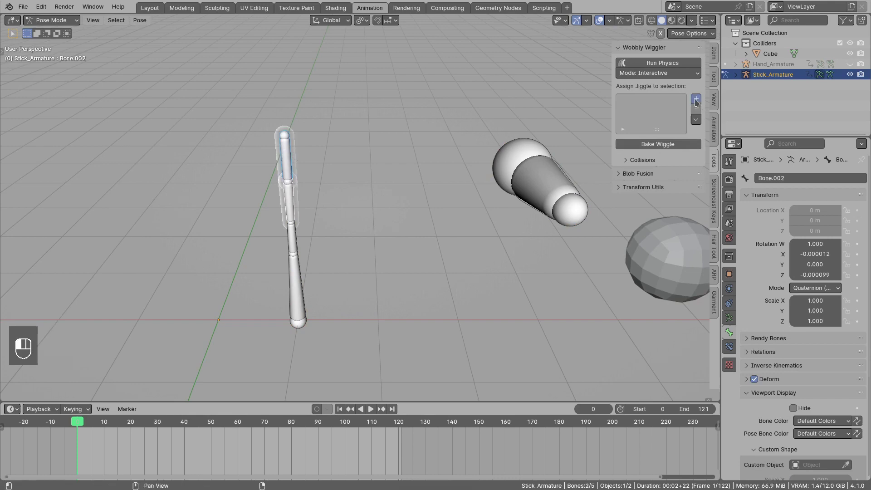
pyautogui.click(696, 99)
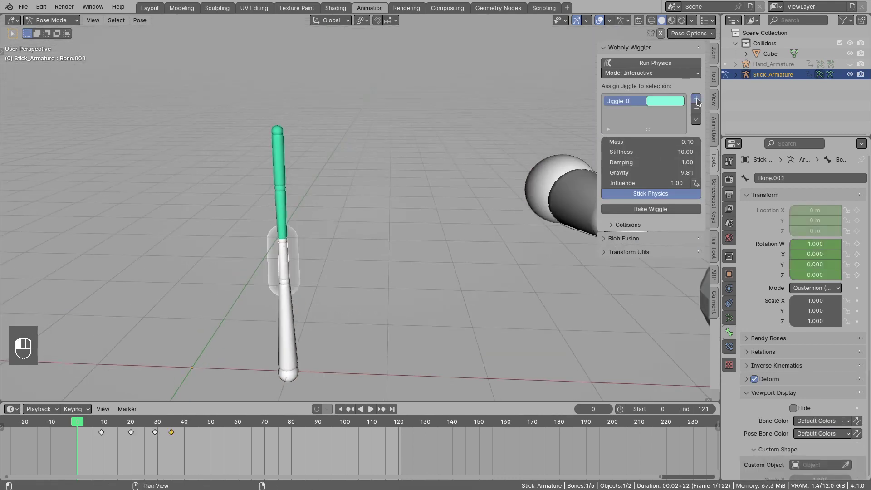
pyautogui.click(695, 119)
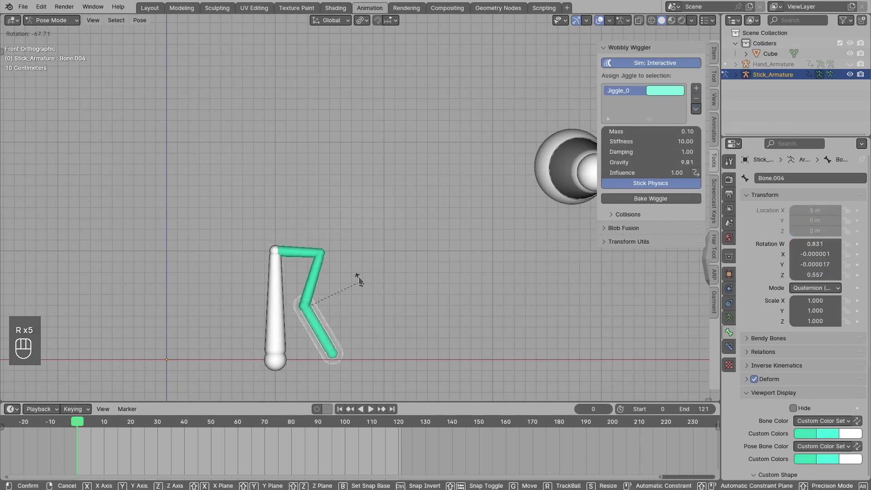
# - Reset and rotate the bone to test the jiggle, then make the Cube an object collision
pyautogui.hotkey('alt', 'r')
pyautogui.press('r')
pyautogui.rightClick(411, 216)
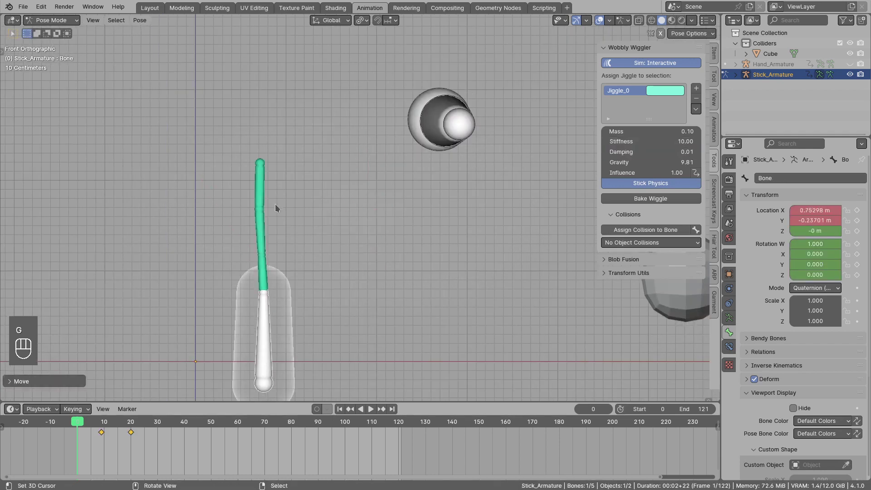
pyautogui.click(640, 242)
pyautogui.click(627, 279)
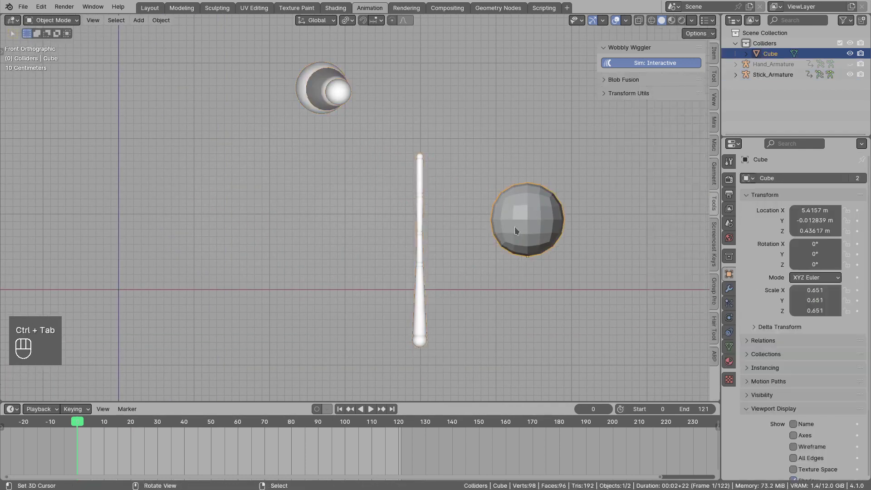
pyautogui.hotkey('ctrl', 'Tab')
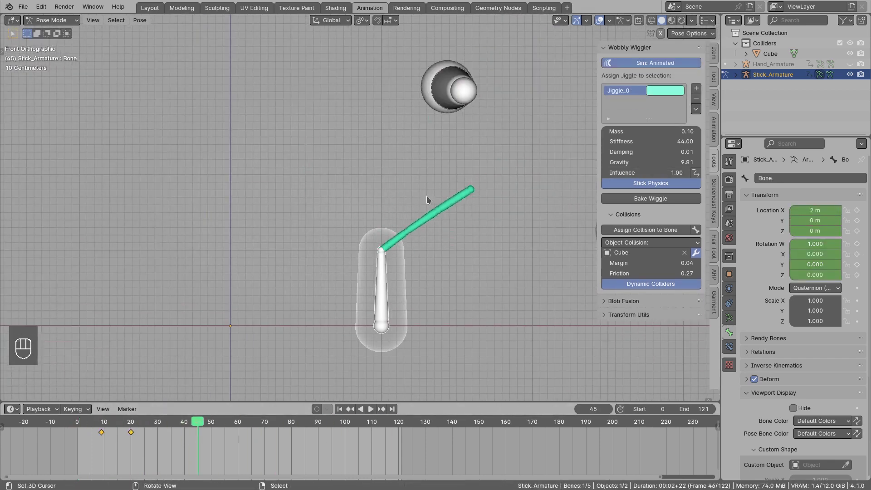
# - Keyframe the jiggle influence and set Wobbly Wiggler damping to 6 and gravity to 1.0
pyautogui.keyDown('shift'); pyautogui.moveTo(427, 199); pyautogui.dragTo(391, 196, button='middle'); pyautogui.keyUp('shift')
pyautogui.click(695, 172)
pyautogui.click(696, 213)
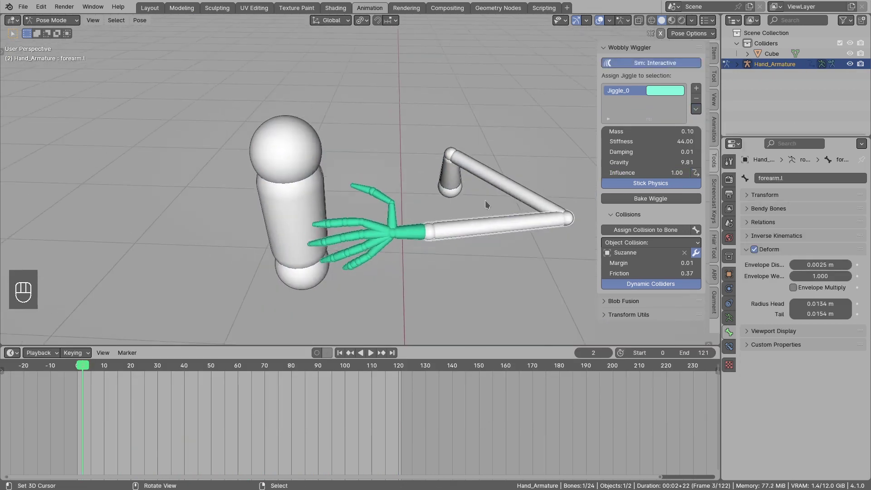
pyautogui.press('BackSpace')
pyautogui.press('BackSpace')
pyautogui.press('BackSpace')
pyautogui.press('BackSpace')
pyautogui.write('6')
pyautogui.press('Tab')
pyautogui.write('1.0')
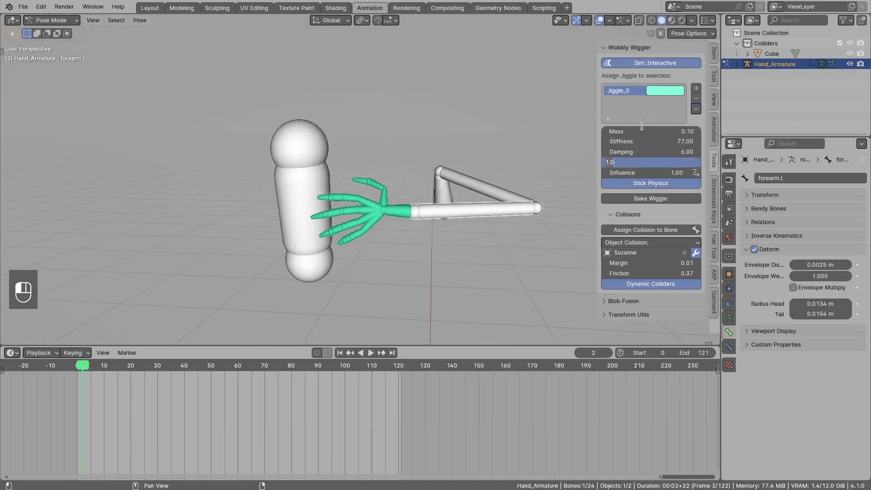
# - Restart the interactive simulation with the hand pose restored and choose the Visual keying set
pyautogui.press('Escape')
pyautogui.hotkey('ctrl', 'z')
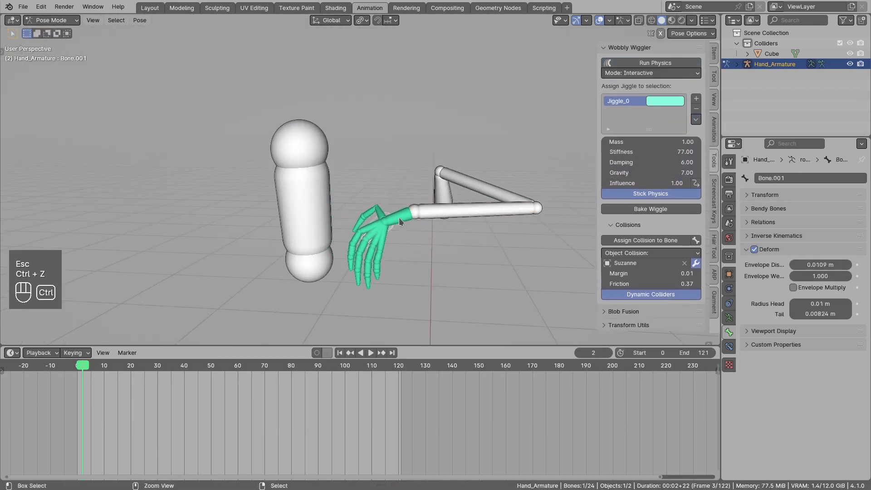
pyautogui.click(655, 63)
pyautogui.moveTo(408, 227); pyautogui.dragTo(363, 226, button='middle')
pyautogui.click(72, 352)
pyautogui.click(63, 296)
pyautogui.click(63, 365)
# - Move the hand and rotate the index finger bones toward a grip pose
pyautogui.press('g')
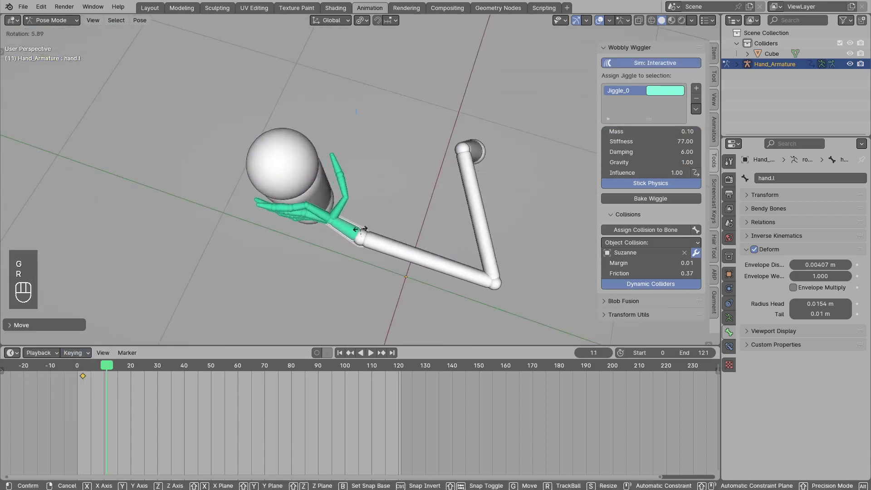
pyautogui.click(319, 216)
pyautogui.moveTo(319, 217); pyautogui.dragTo(218, 282, button='middle')
pyautogui.scroll(2, 294, 199)
pyautogui.click(291, 200)
pyautogui.press('r')
pyautogui.click(290, 199)
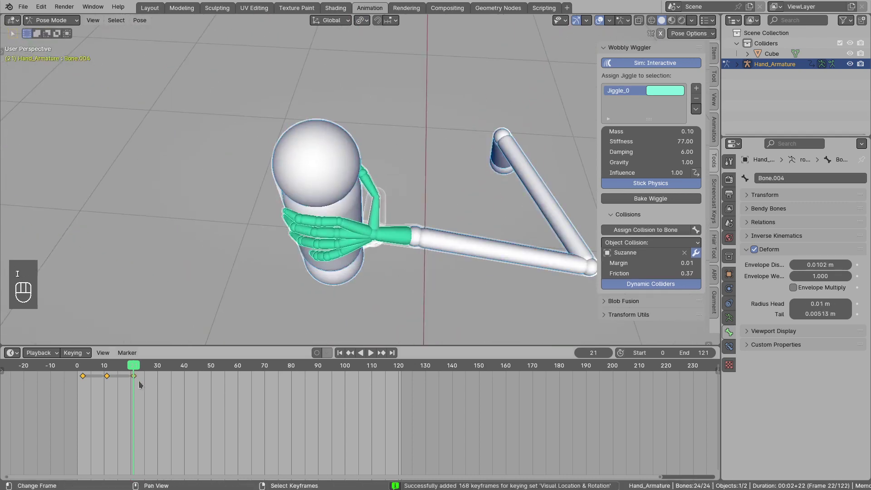
pyautogui.hotkey('alt', 'a')
# - Clear and re-rotate the hand bones, move the hand, then deselect all bones
pyautogui.moveTo(380, 268); pyautogui.dragTo(412, 197, button='middle')
pyautogui.hotkey('alt', 'r')
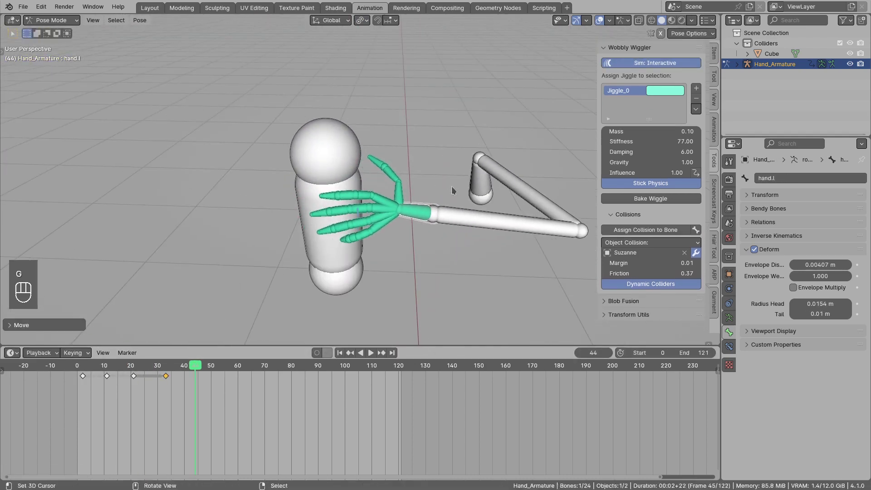
pyautogui.press('r')
pyautogui.press('r')
pyautogui.click(379, 197)
pyautogui.keyDown('alt'); pyautogui.scroll(-14, 379, 197); pyautogui.keyUp('alt')
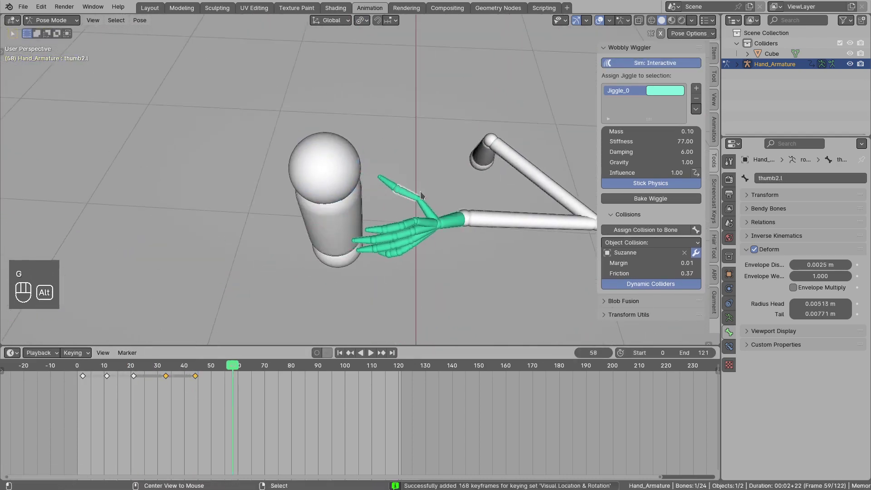
pyautogui.press('g')
pyautogui.hotkey('alt', 'a')
pyautogui.press('c')
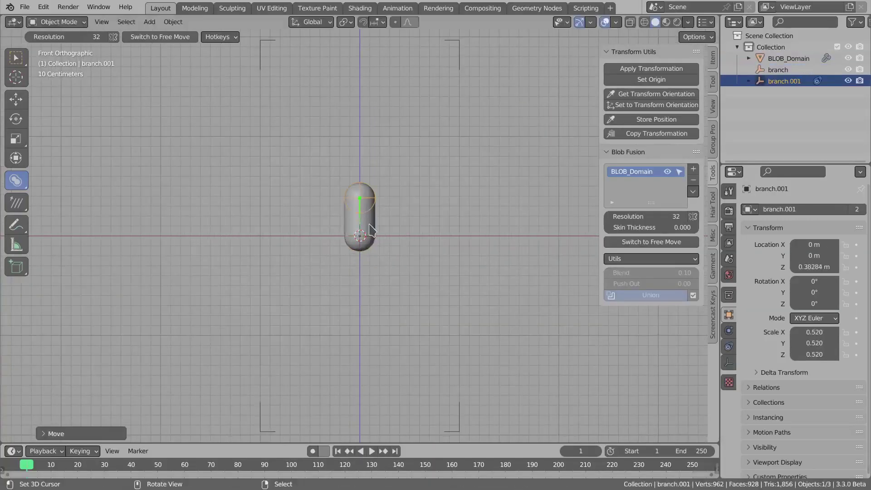
# - Extrude a blob branch upward, scale and move it, then extrude an arm branch from the body
pyautogui.press('e')
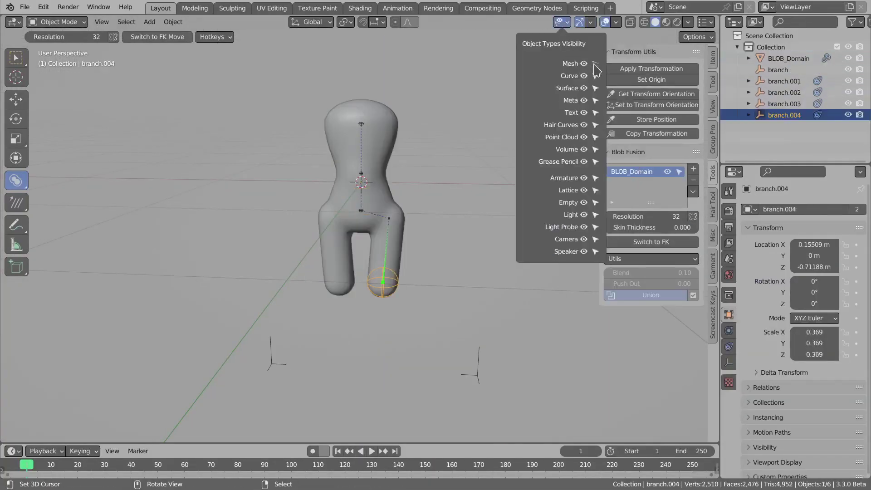
pyautogui.press('s')
pyautogui.press('g')
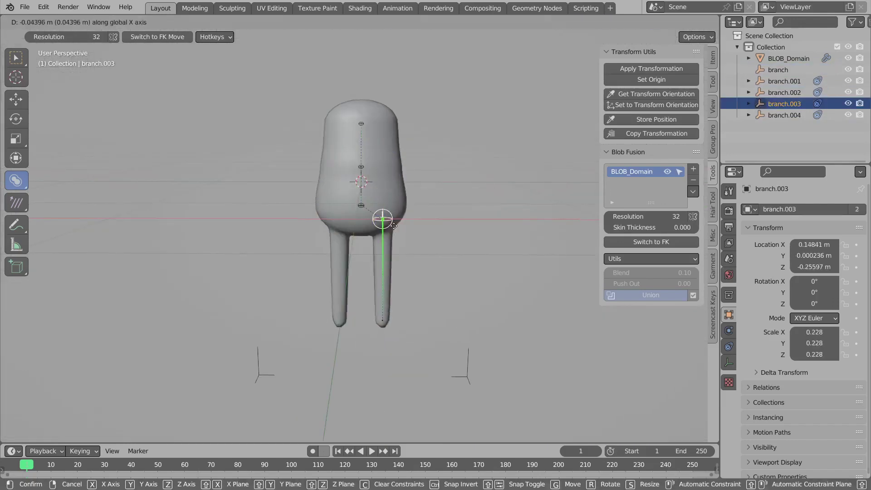
pyautogui.press('e')
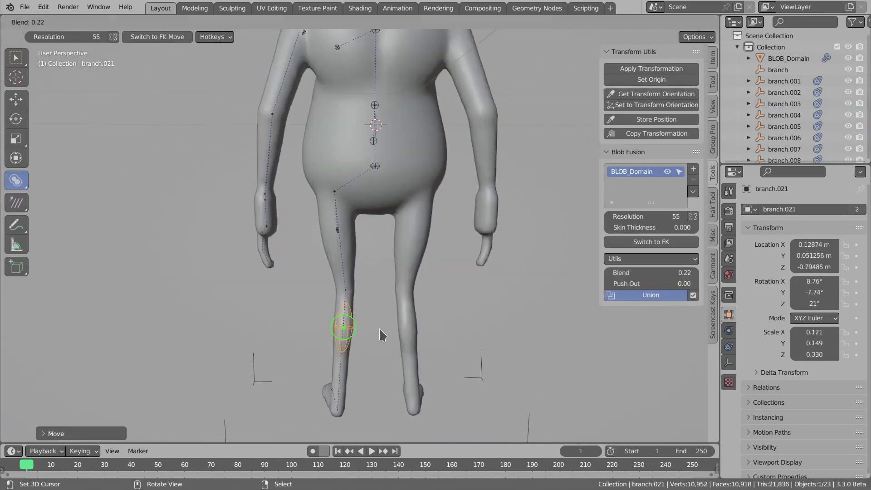
# - Move the leg branch and view the blob character from the front
pyautogui.press('g')
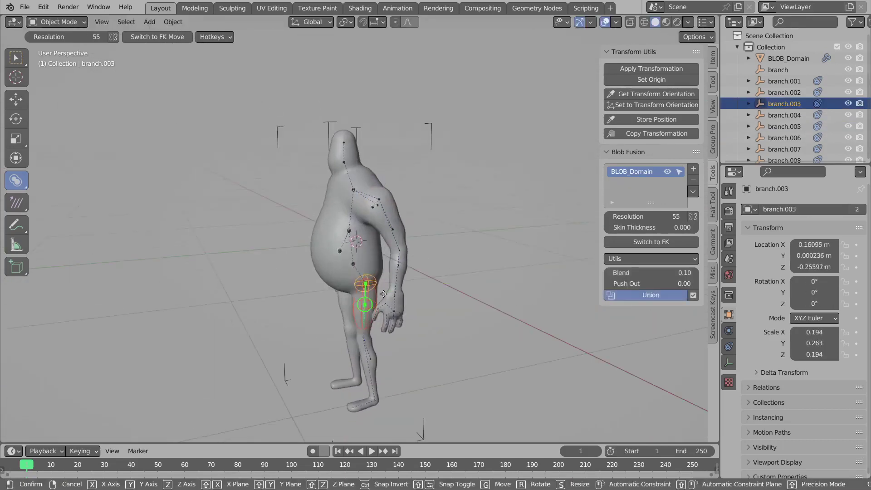
pyautogui.moveTo(381, 318); pyautogui.dragTo(391, 346, button='middle')
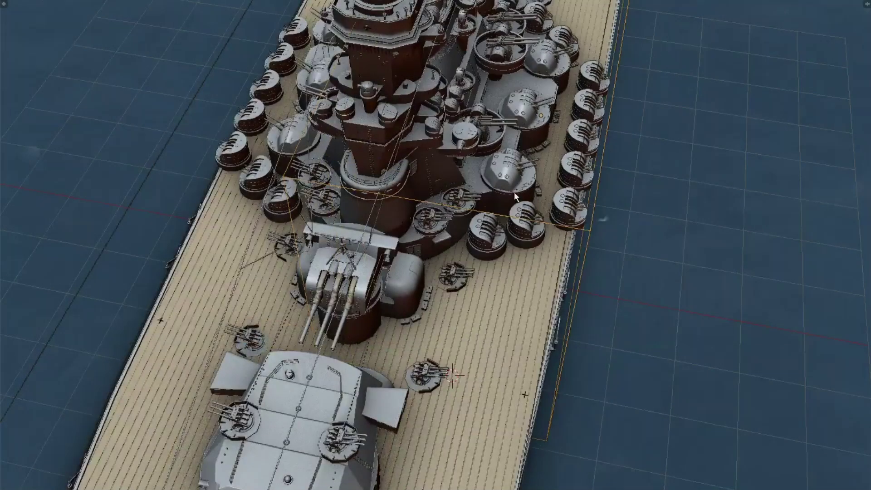
# - Show the battleship's object group tools and select a turret on the deck
pyautogui.moveTo(514, 192); pyautogui.dragTo(311, 196, button='middle')
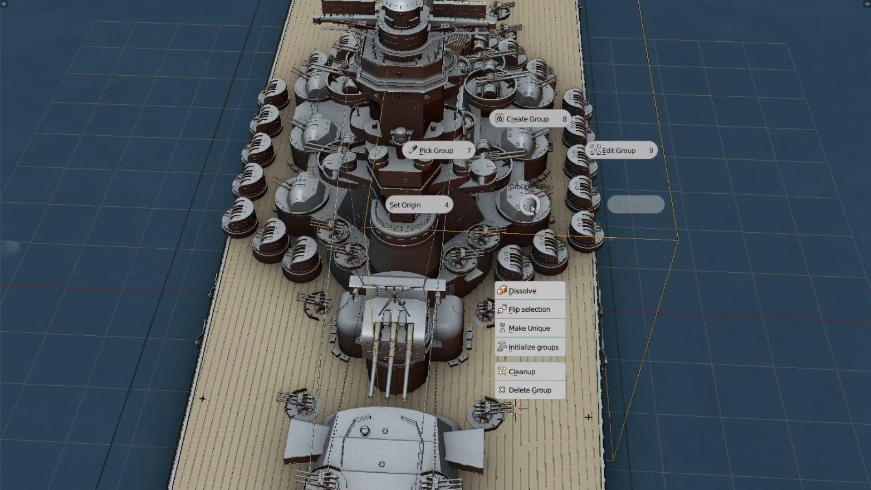
pyautogui.rightClick(534, 253)
pyautogui.moveTo(508, 399); pyautogui.dragTo(476, 398, button='middle')
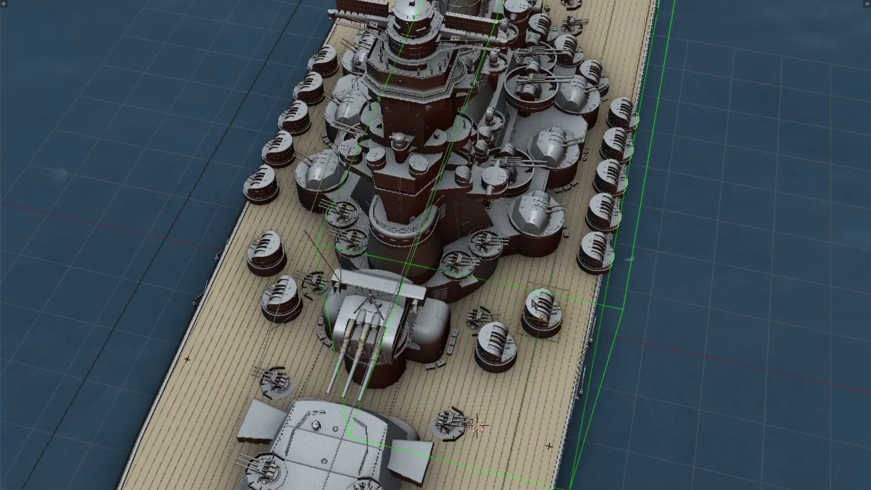
pyautogui.click(483, 395)
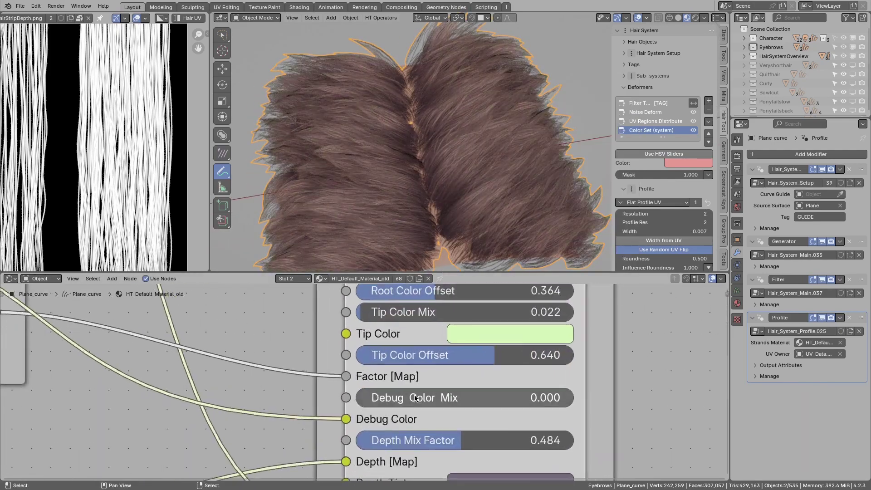
# - Adjust the bevel's size and shape, then select the face loop around Suzanne's head
pyautogui.scroll(-3, 244, 361)
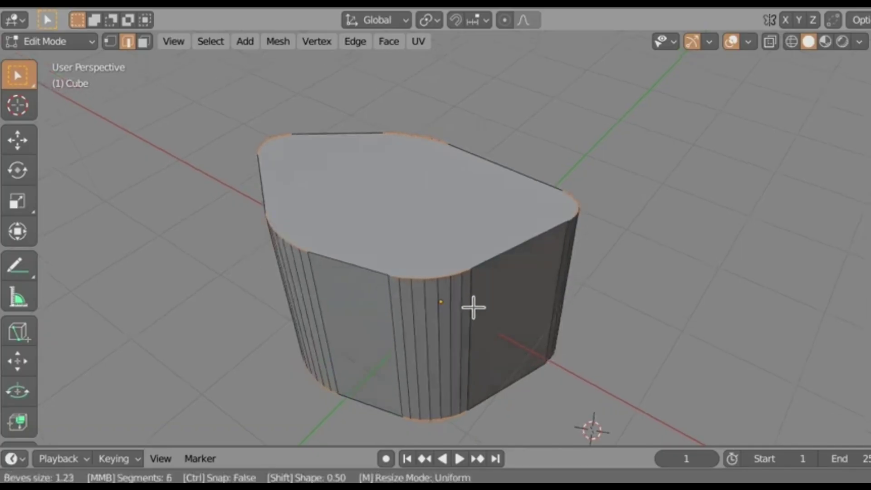
pyautogui.press('shift')
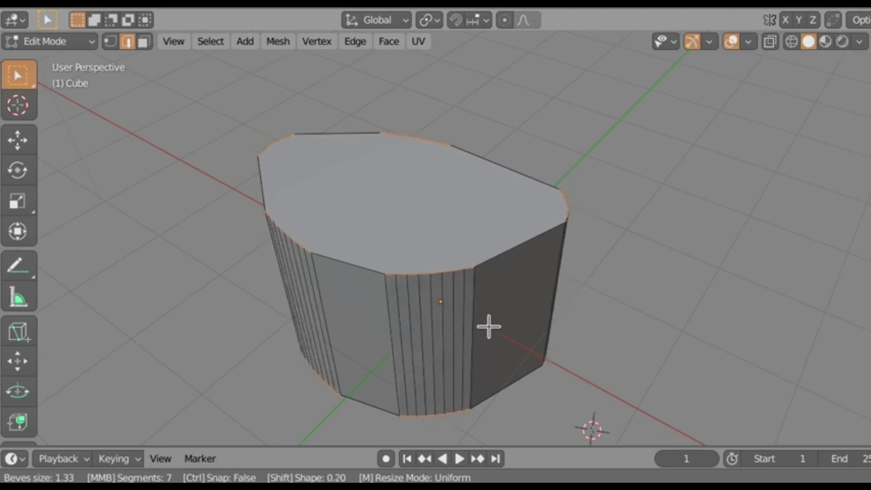
pyautogui.scroll(-3, 488, 325)
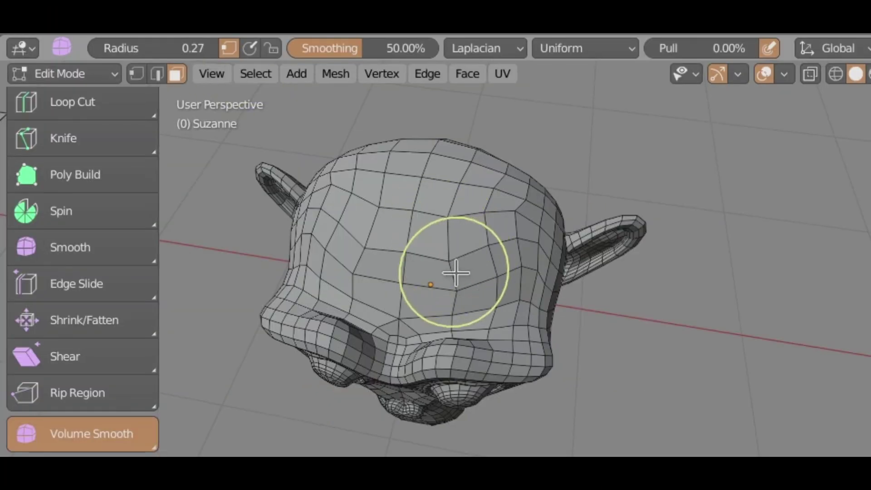
pyautogui.keyDown('alt'); pyautogui.click(455, 273); pyautogui.keyUp('alt')
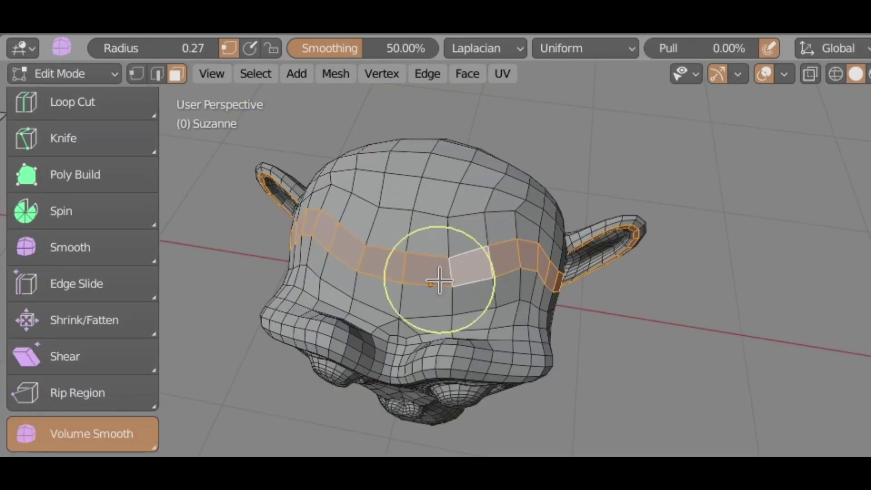